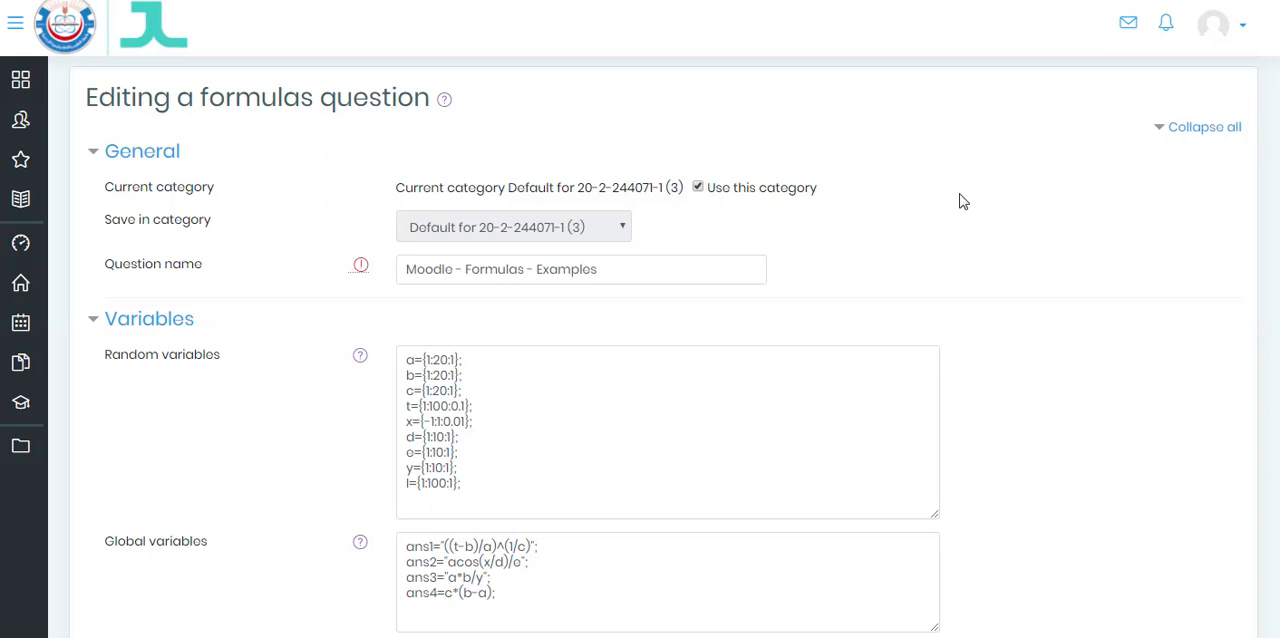
# - Examine the first function in the question text, its {#1} placeholder, and the random and global variables it uses
pyautogui.scroll(-5, 960, 201)
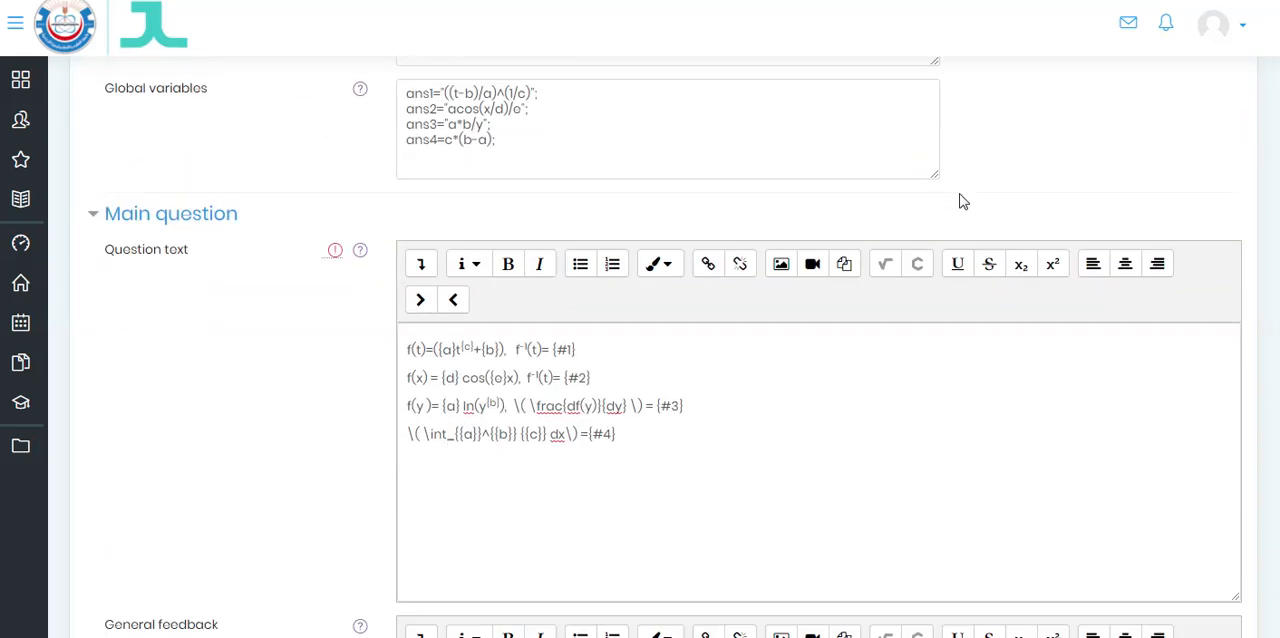
pyautogui.scroll(-2, 960, 201)
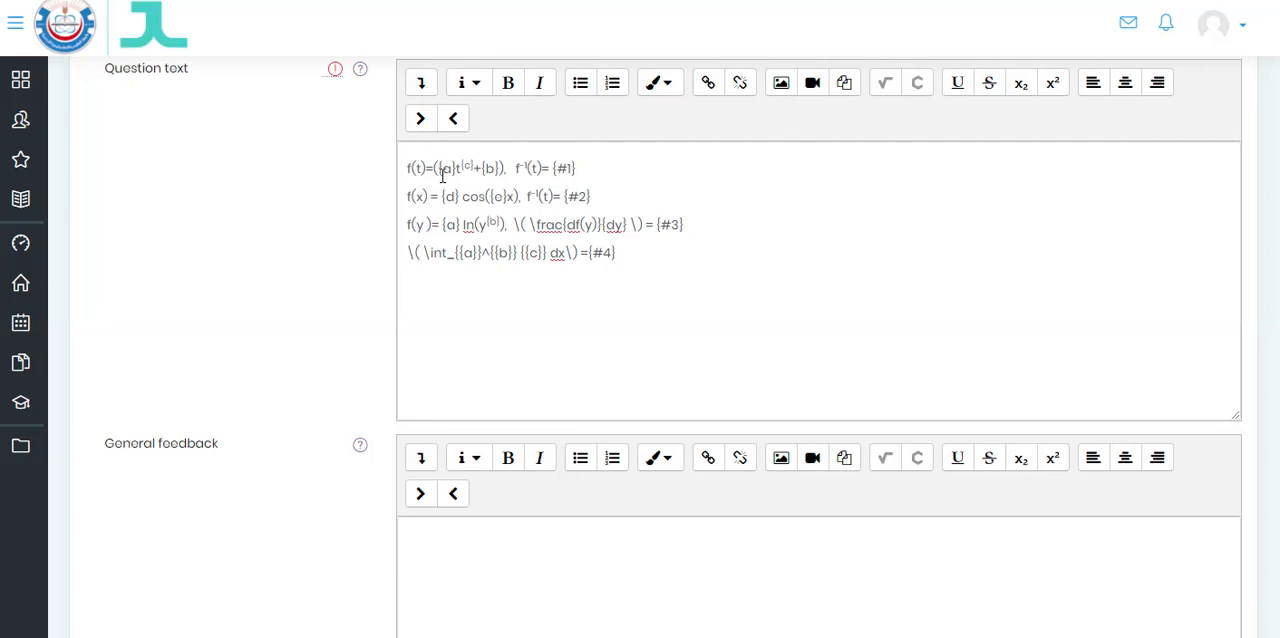
pyautogui.moveTo(437, 168); pyautogui.dragTo(500, 168)
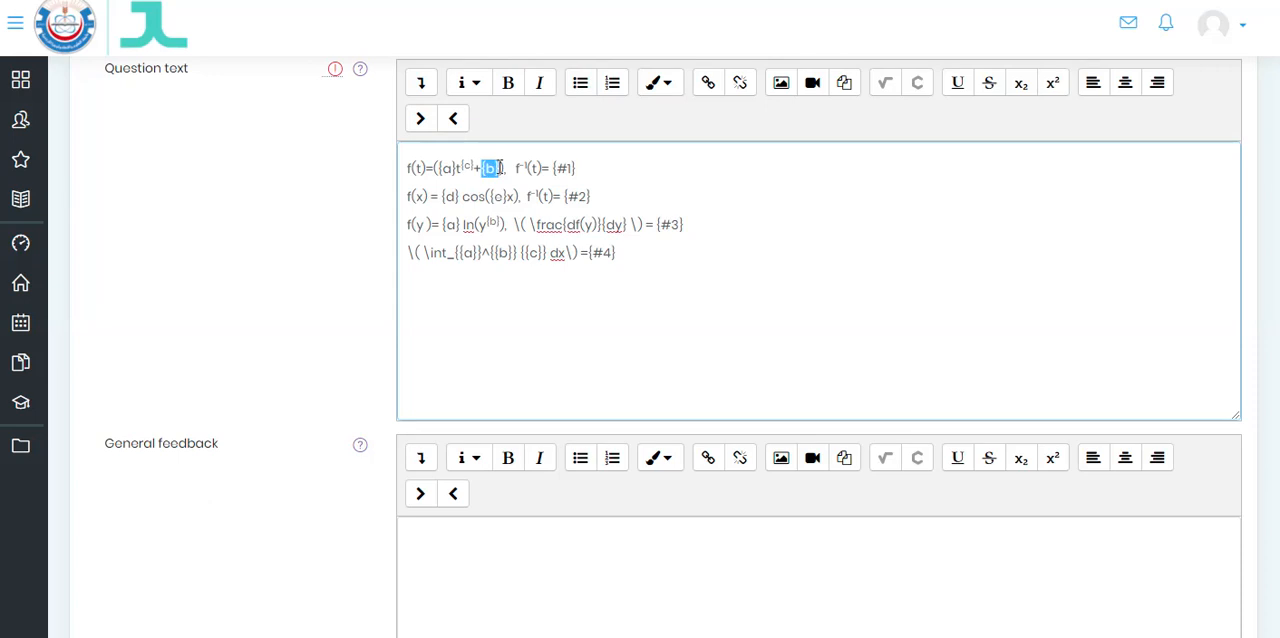
pyautogui.click(510, 167)
pyautogui.scroll(3, 519, 252)
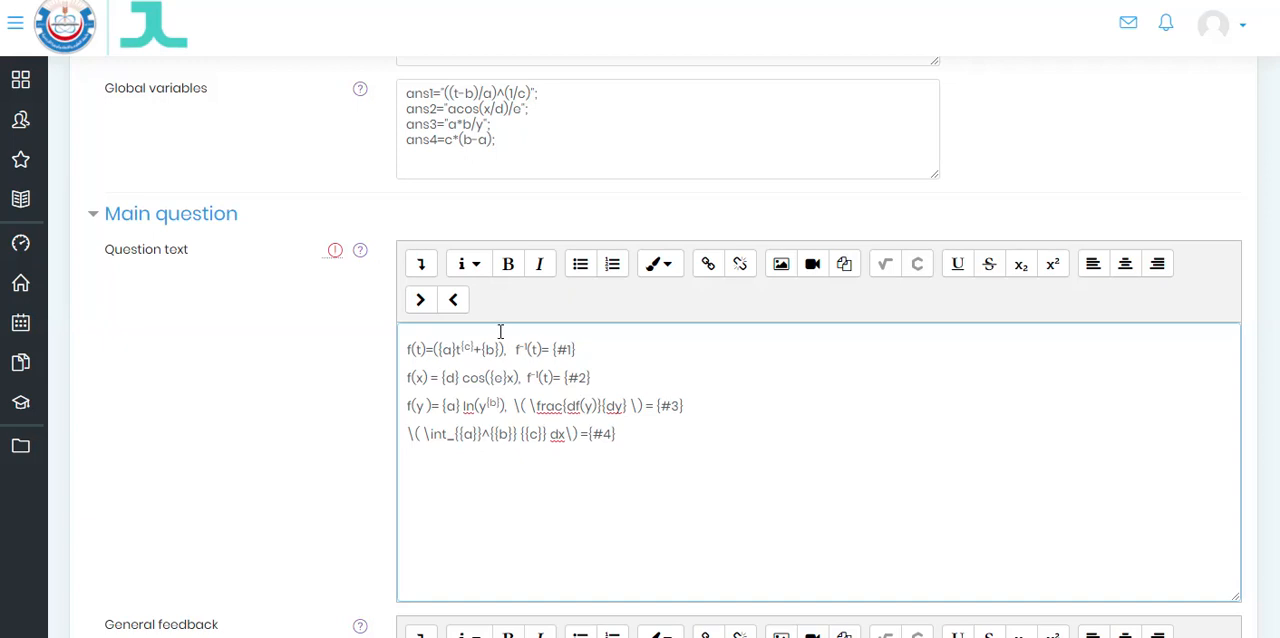
pyautogui.scroll(5, 526, 317)
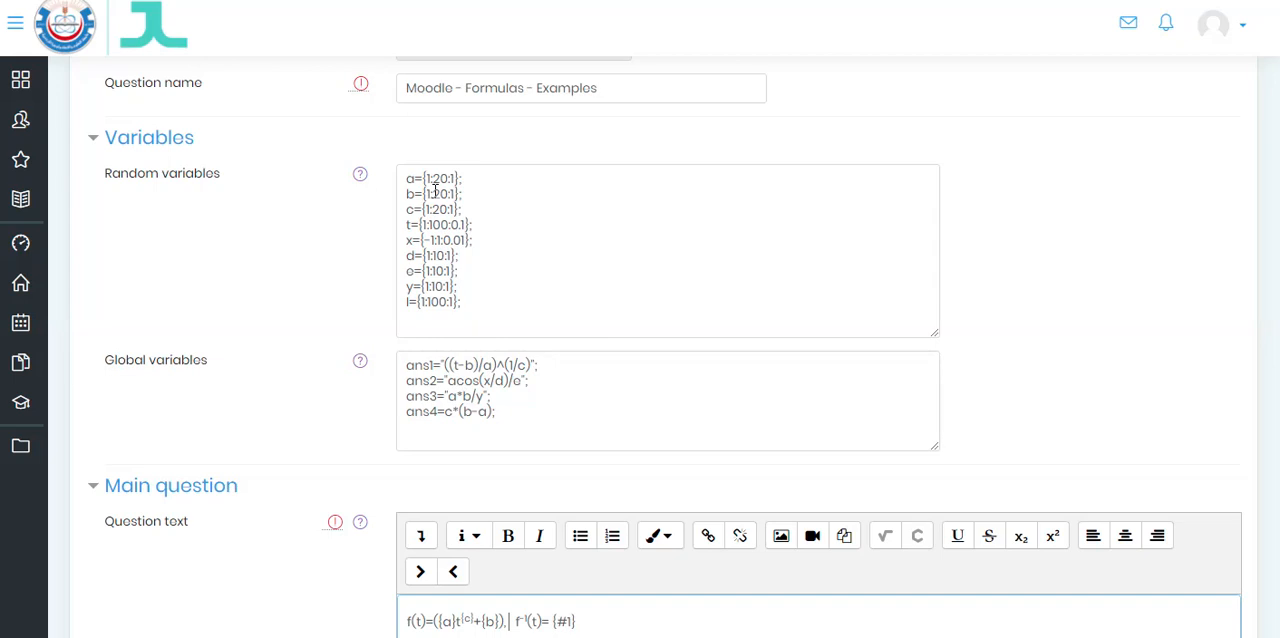
pyautogui.click(469, 177)
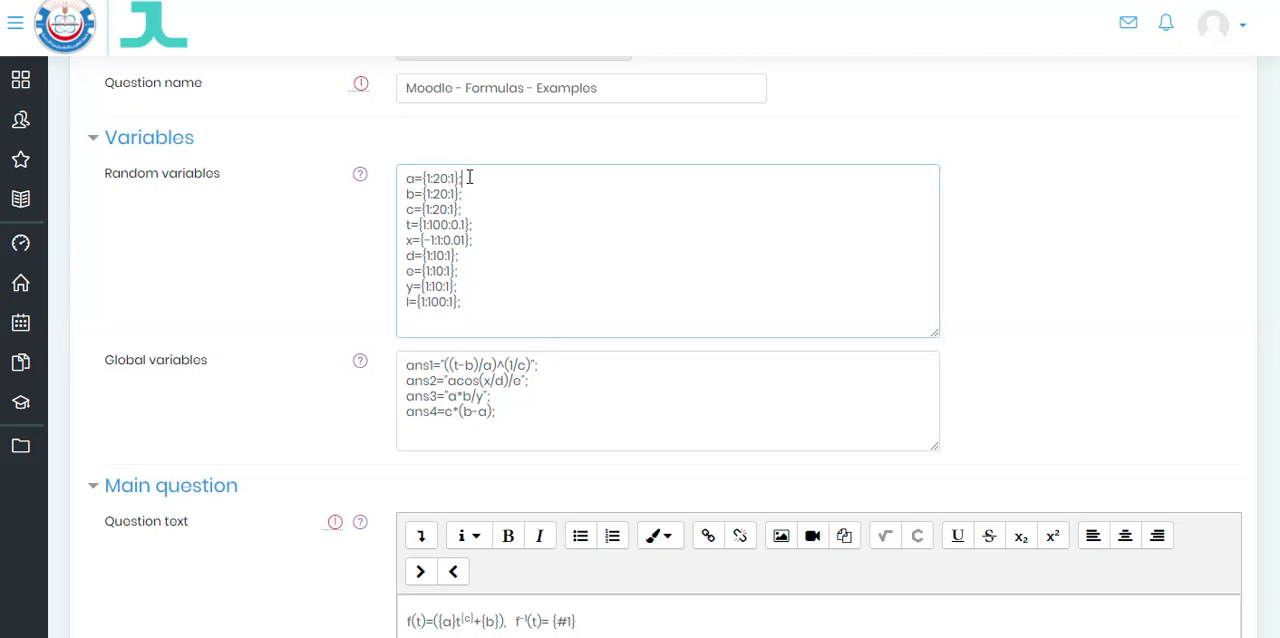
pyautogui.scroll(-2, 580, 268)
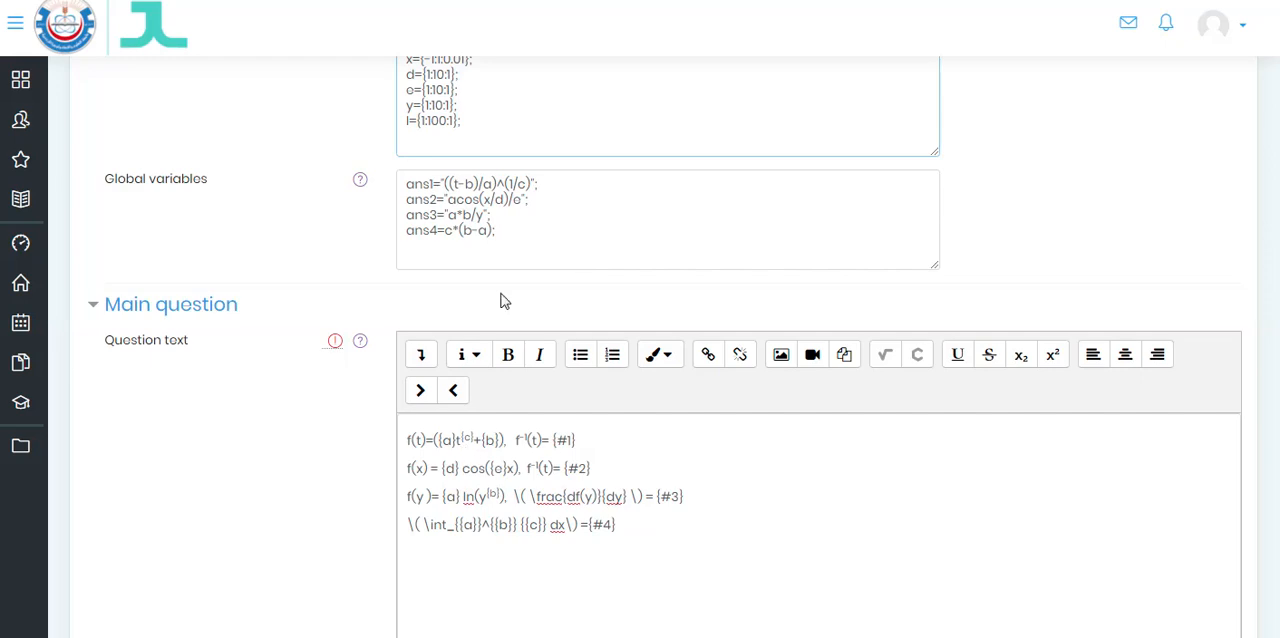
pyautogui.scroll(1, 500, 297)
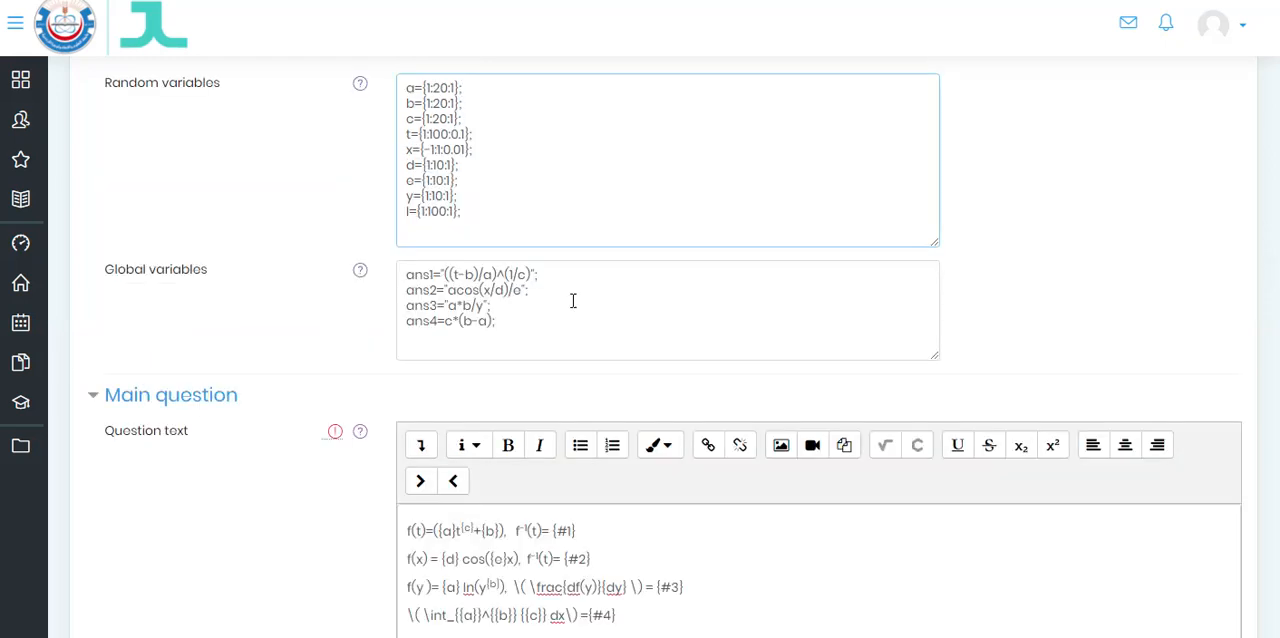
pyautogui.scroll(-2, 580, 300)
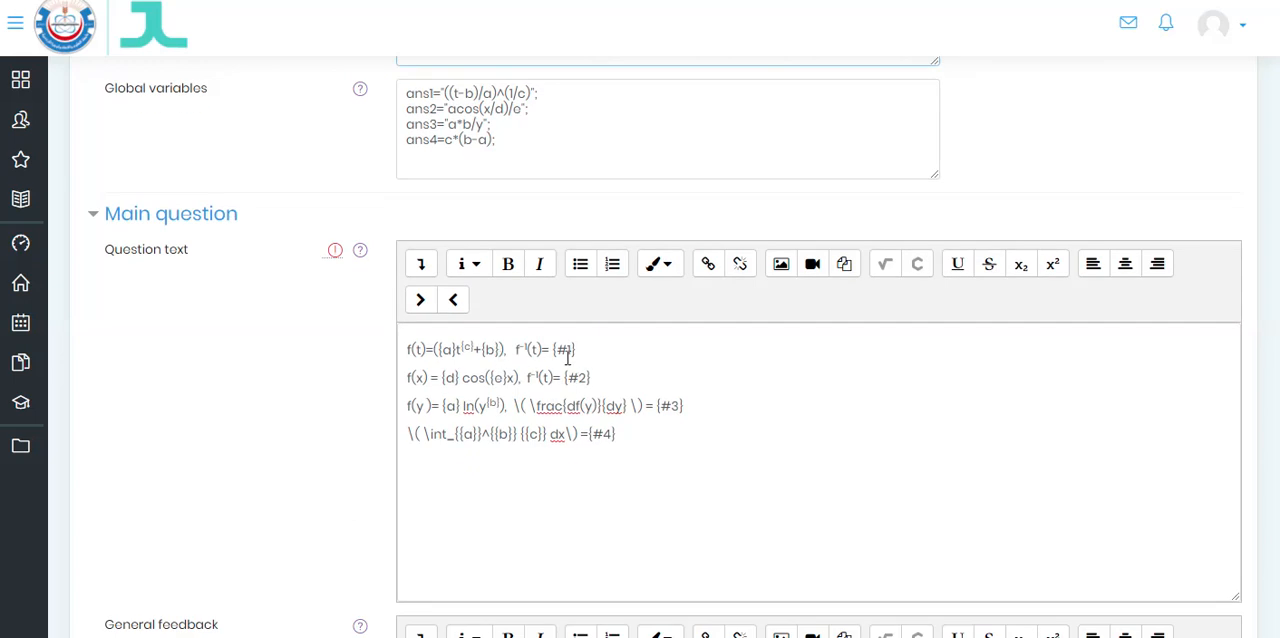
pyautogui.moveTo(559, 353); pyautogui.dragTo(575, 352)
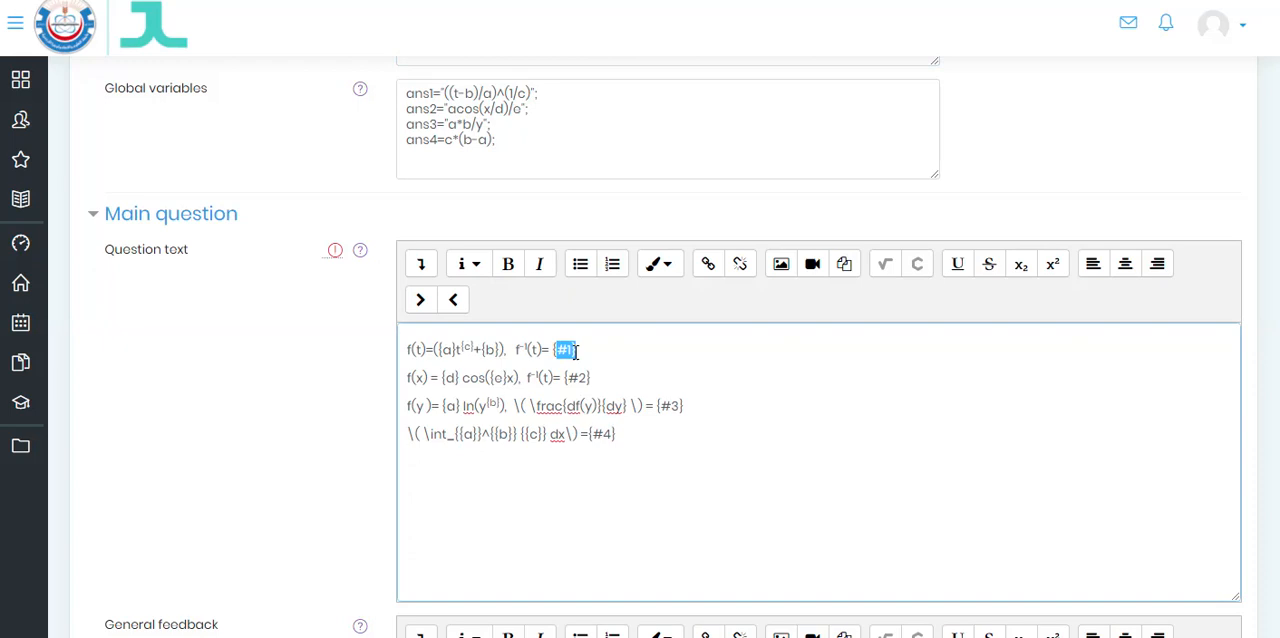
pyautogui.click(503, 356)
# - Review Part 1's mark, answer and grading criterion, and choose Algebraic formula from the available answer types
pyautogui.scroll(-8, 575, 336)
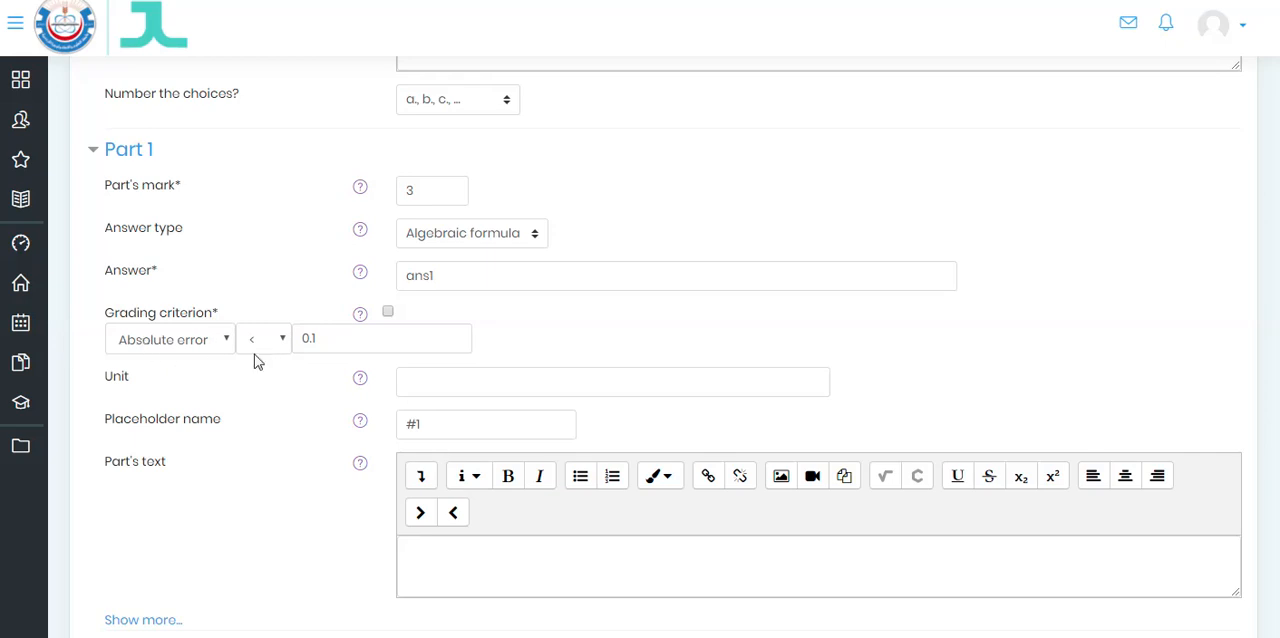
pyautogui.click(327, 340)
pyautogui.click(278, 249)
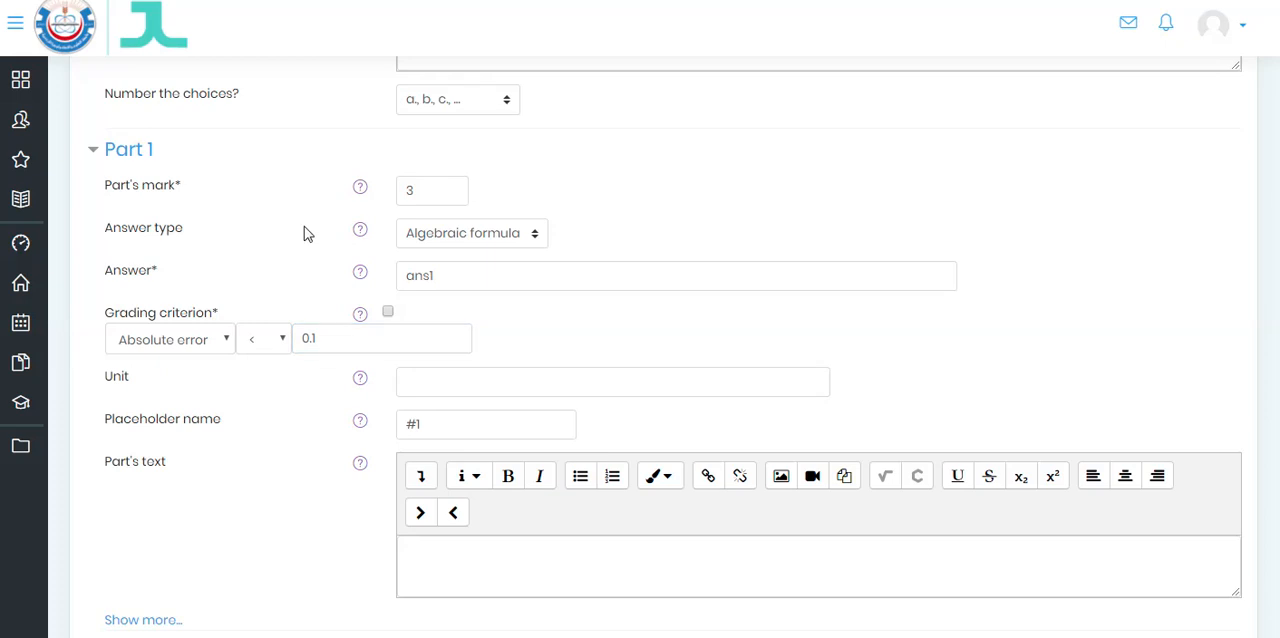
pyautogui.click(442, 185)
pyautogui.click(622, 252)
pyautogui.click(535, 236)
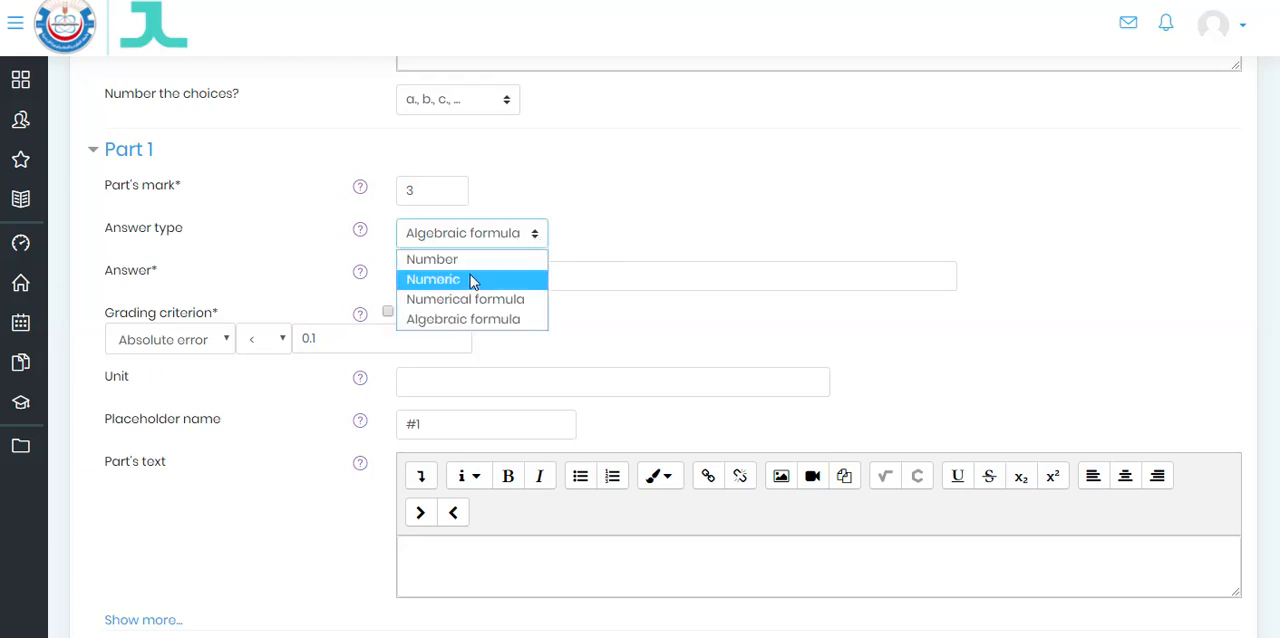
pyautogui.click(484, 318)
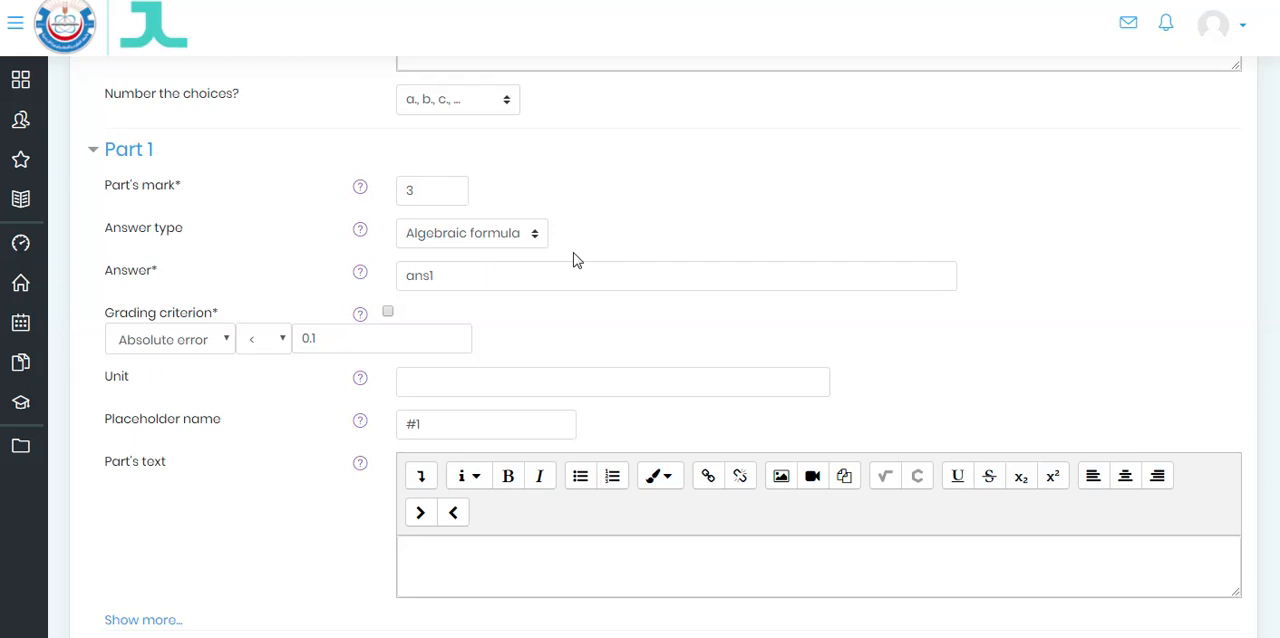
# - Examine the cosine function in the question text, the variables it uses, and the matching Part 2 answer settings
pyautogui.scroll(3, 575, 258)
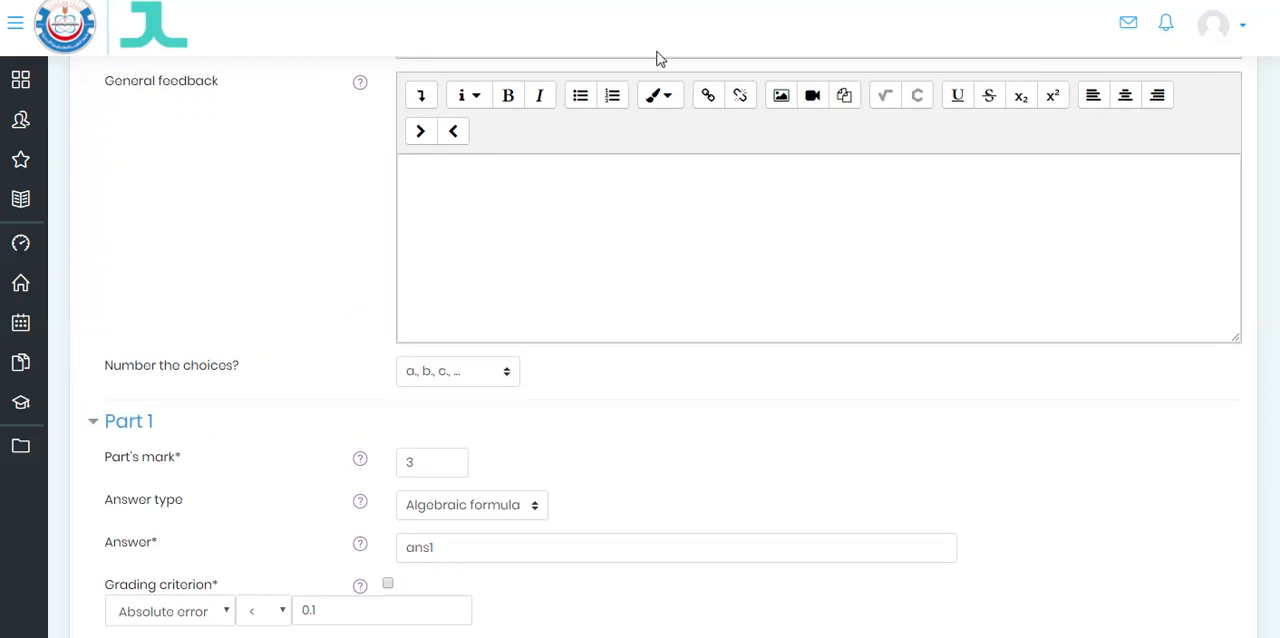
pyautogui.scroll(5, 689, 255)
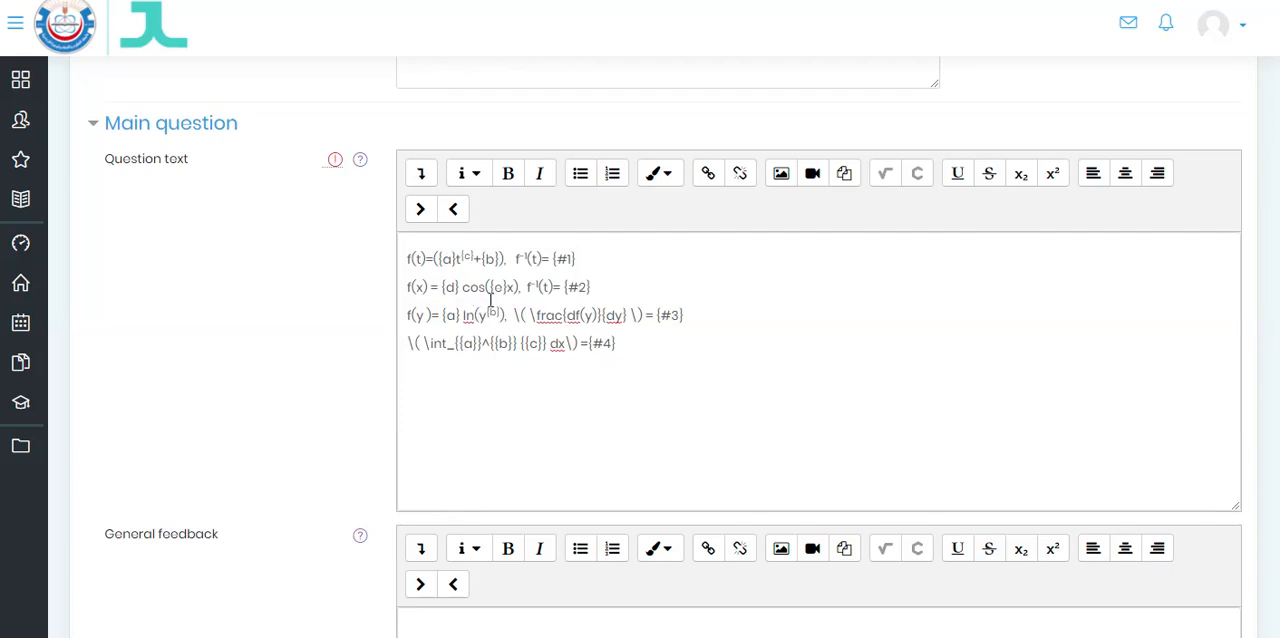
pyautogui.moveTo(443, 287); pyautogui.dragTo(509, 289)
pyautogui.click(461, 288)
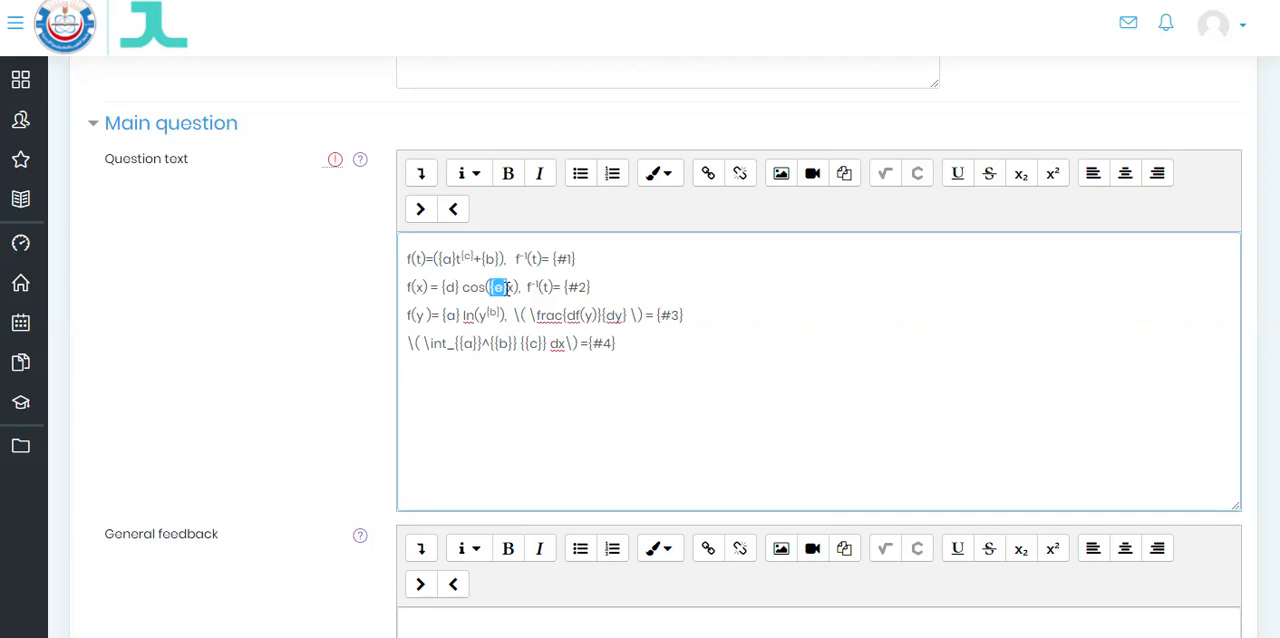
pyautogui.click(505, 289)
pyautogui.scroll(1, 509, 355)
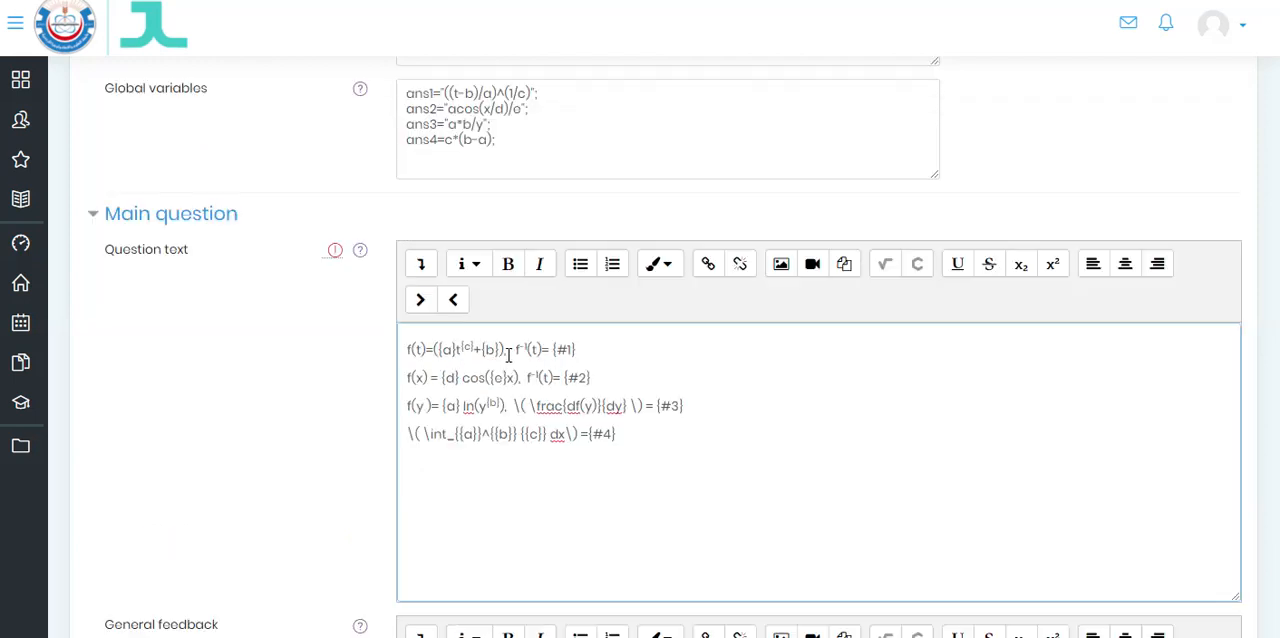
pyautogui.scroll(2, 509, 355)
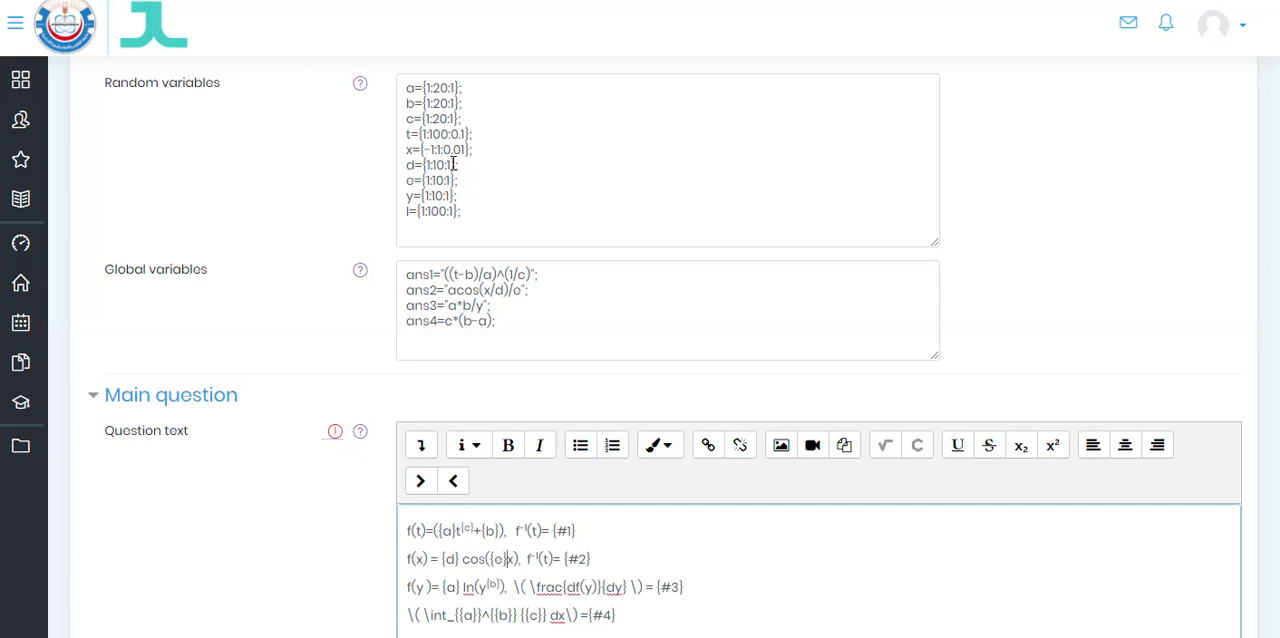
pyautogui.scroll(-1, 541, 263)
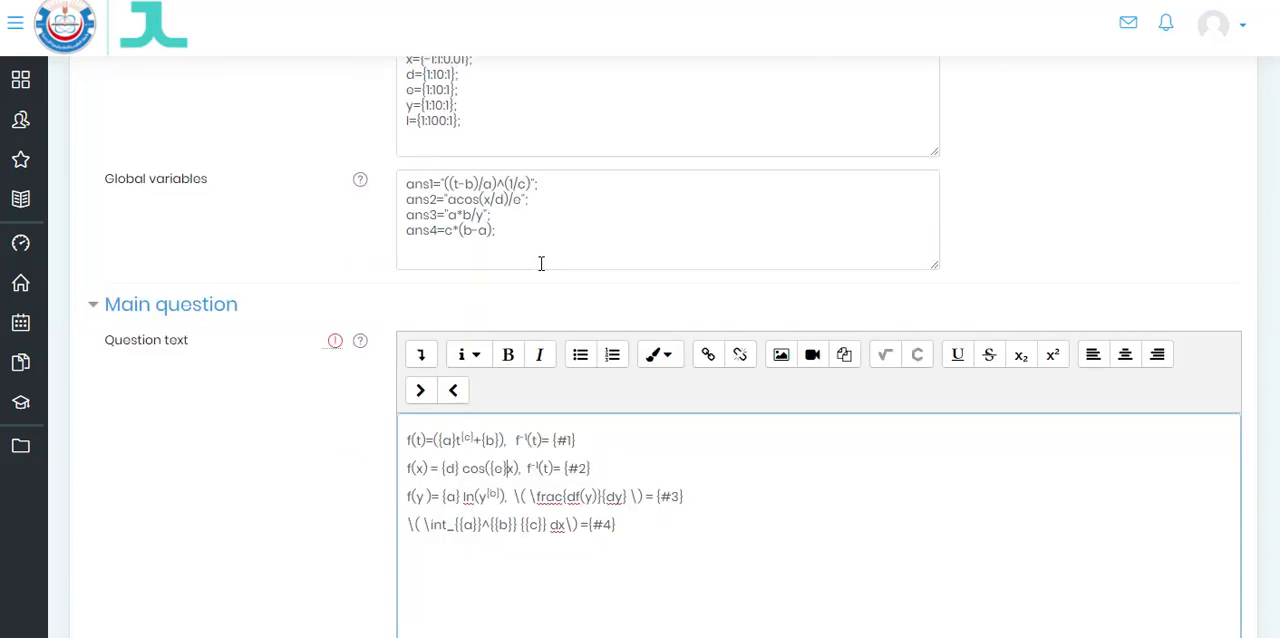
pyautogui.scroll(-1, 545, 289)
pyautogui.scroll(1, 580, 371)
pyautogui.scroll(-10, 544, 414)
pyautogui.scroll(-4, 545, 414)
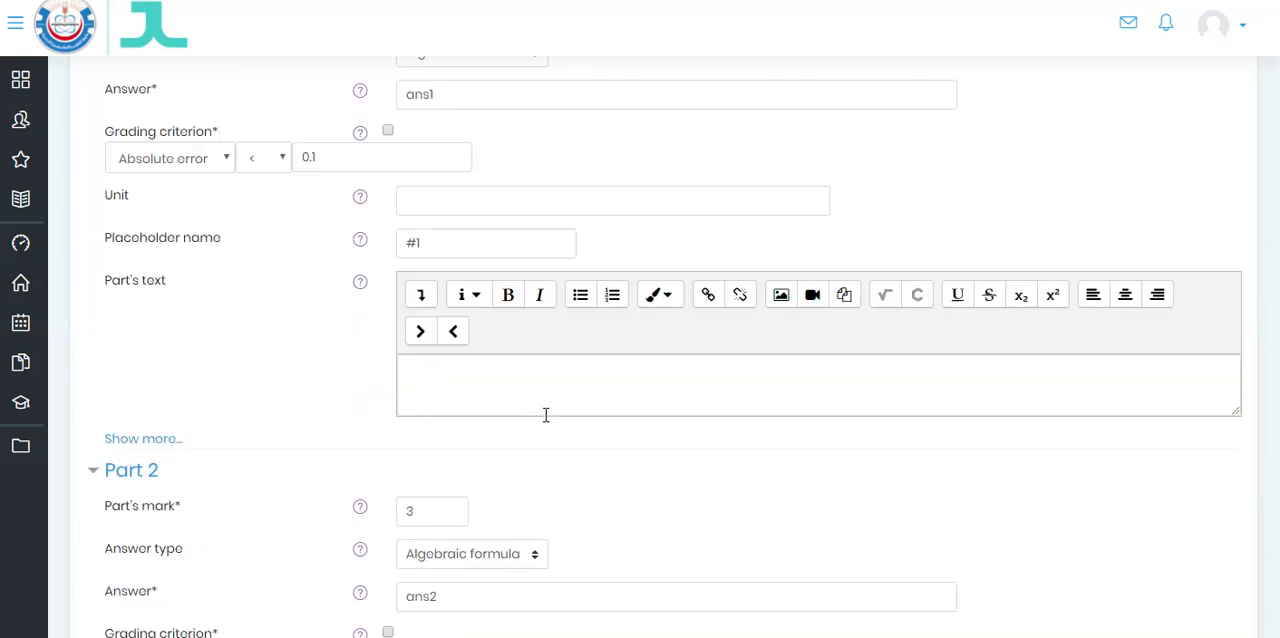
pyautogui.scroll(-4, 545, 414)
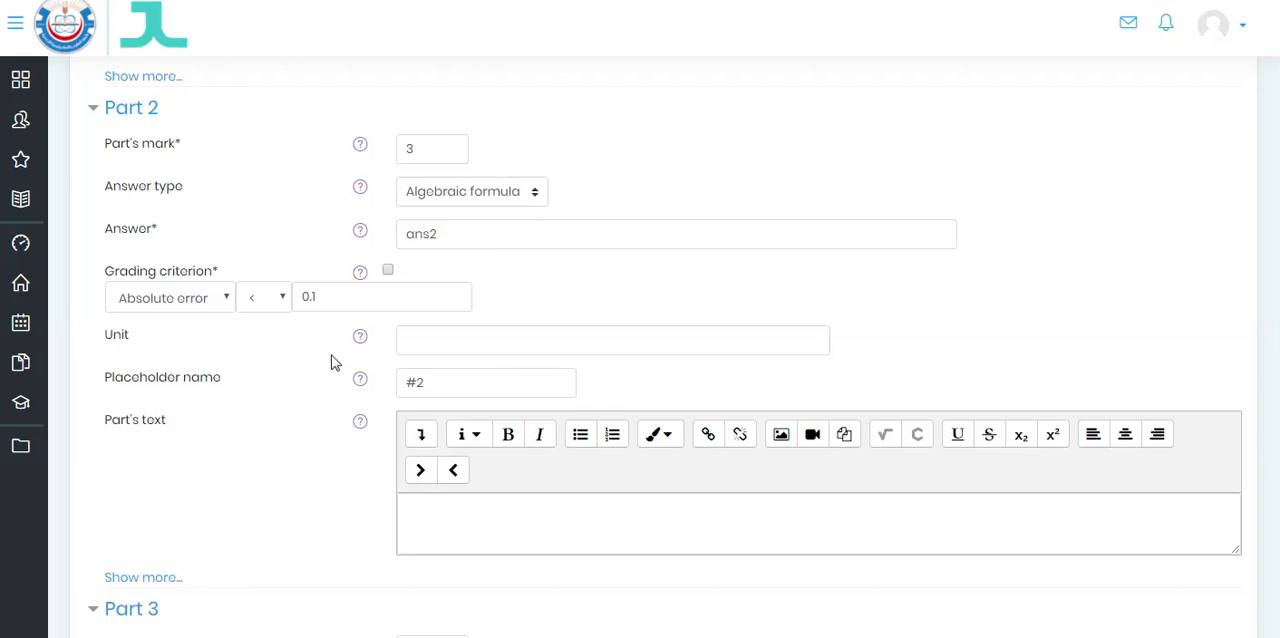
# - Examine the logarithm function and its derivative expression in the question text, and expand the editor's toolbar to show the additional tools
pyautogui.scroll(4, 750, 304)
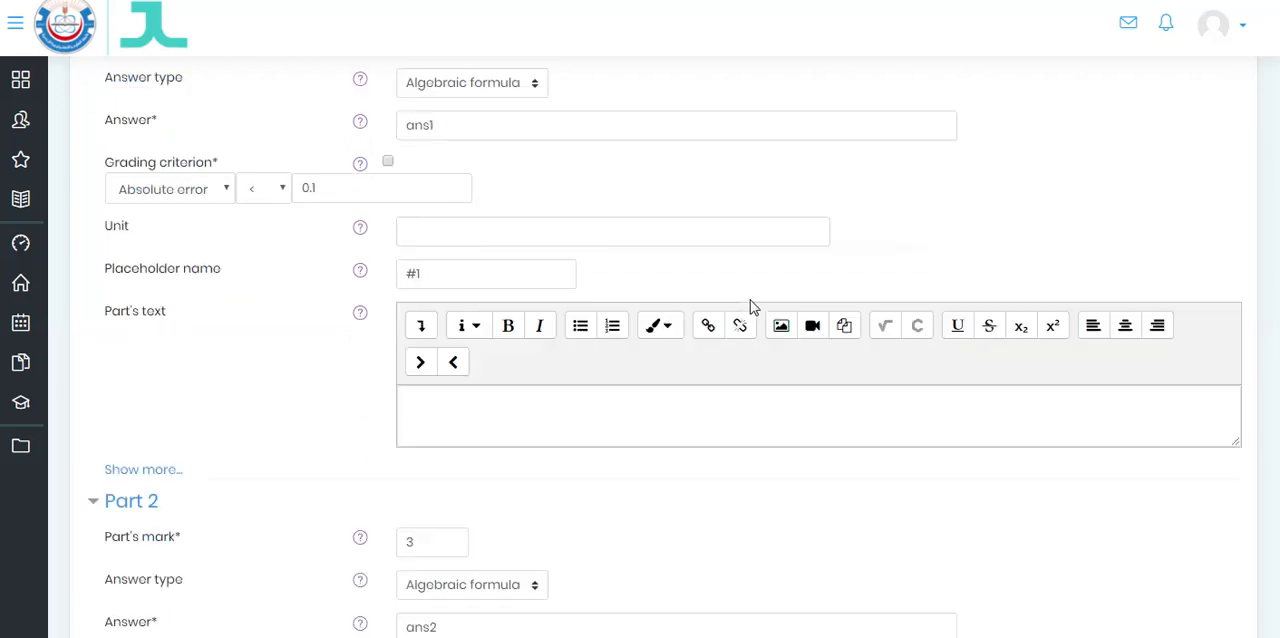
pyautogui.scroll(10, 750, 300)
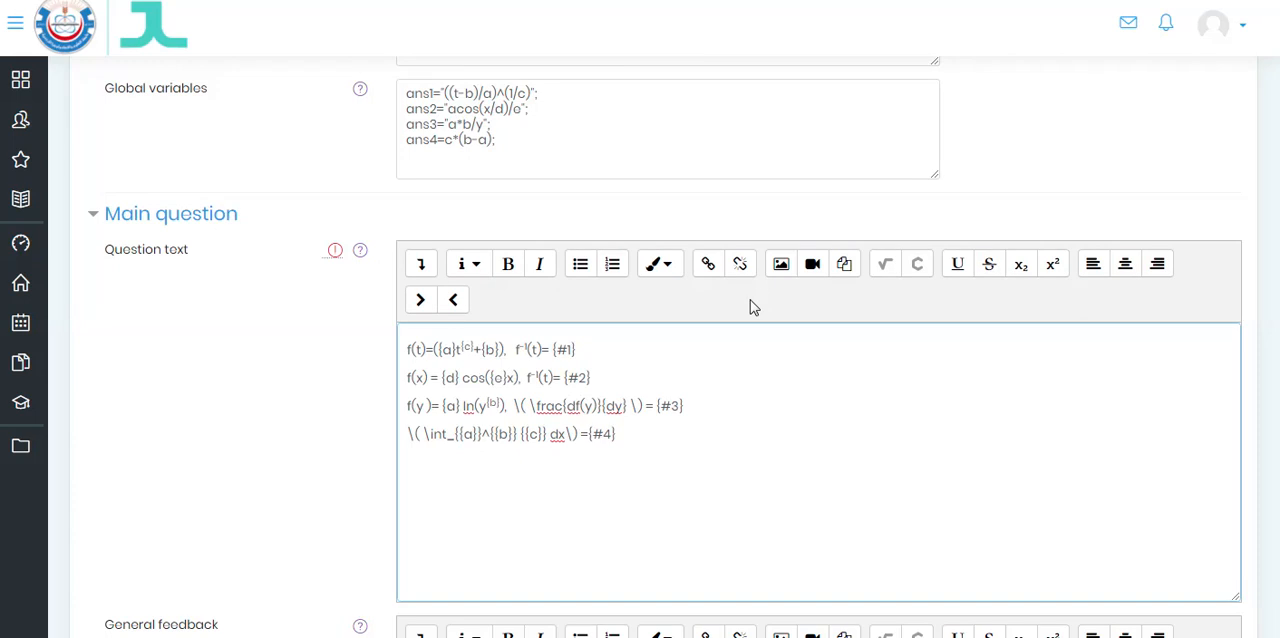
pyautogui.scroll(2, 750, 307)
pyautogui.scroll(-2, 749, 309)
pyautogui.moveTo(441, 406); pyautogui.dragTo(502, 406)
pyautogui.click(486, 406)
pyautogui.click(511, 408)
pyautogui.click(601, 418)
pyautogui.click(422, 268)
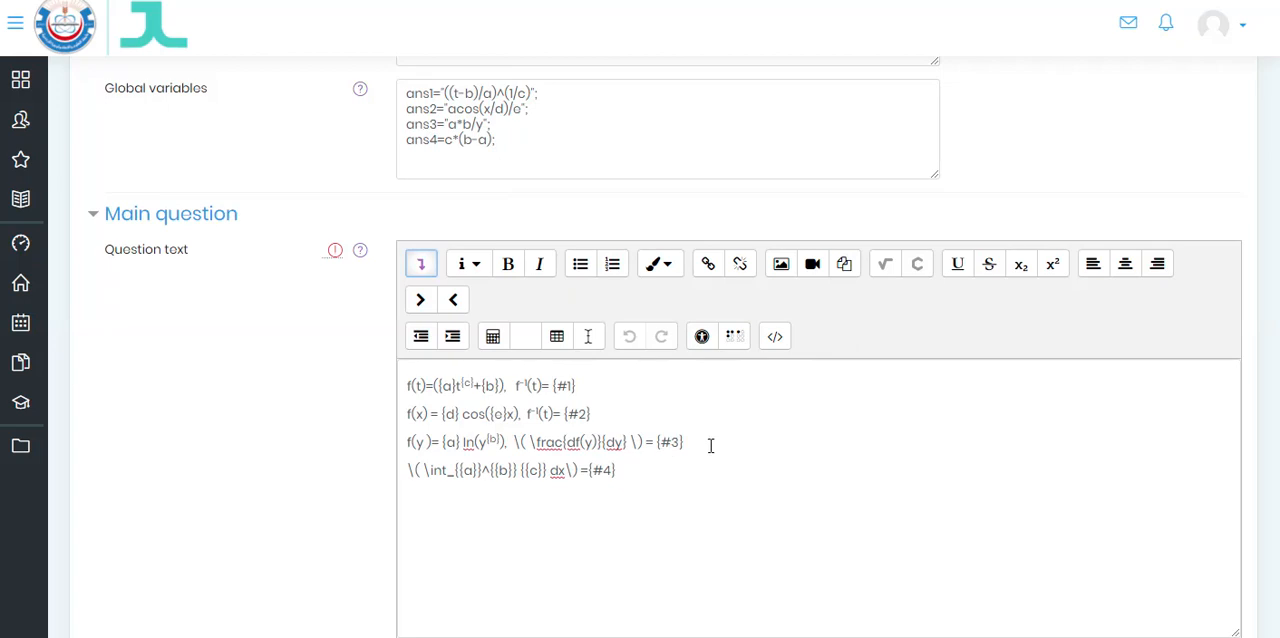
# - Review Part 3's mark, answer type, answer, grading criterion and placeholder name
pyautogui.scroll(-4, 709, 446)
pyautogui.scroll(-15, 711, 443)
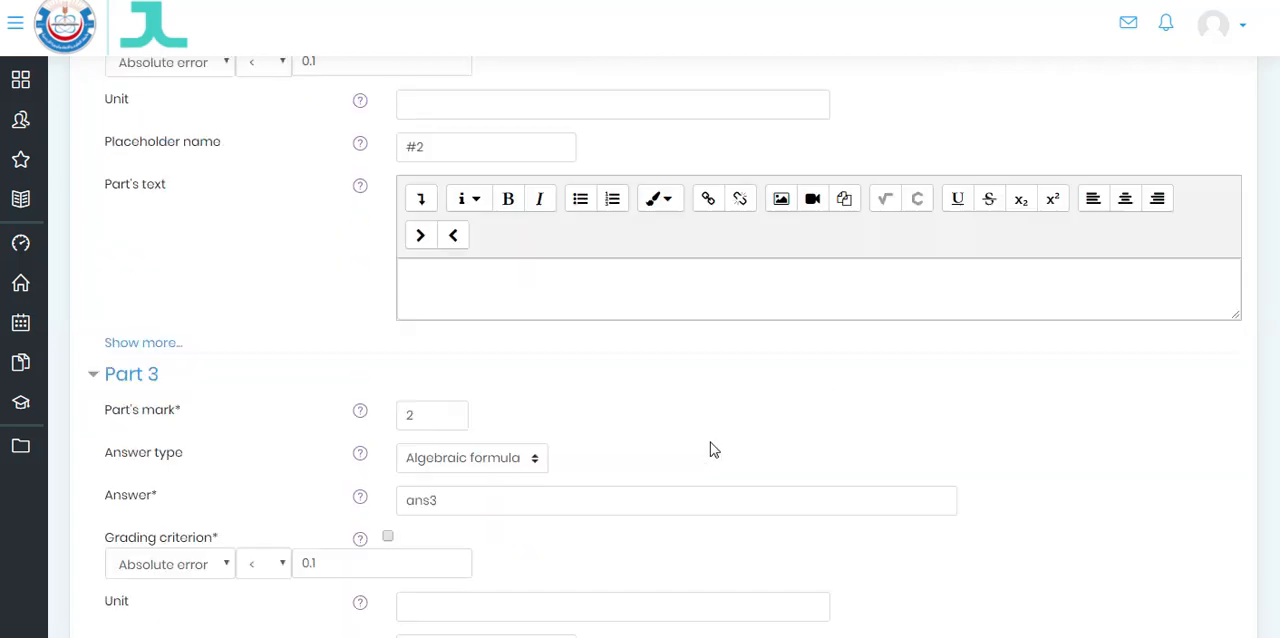
pyautogui.scroll(-2, 710, 442)
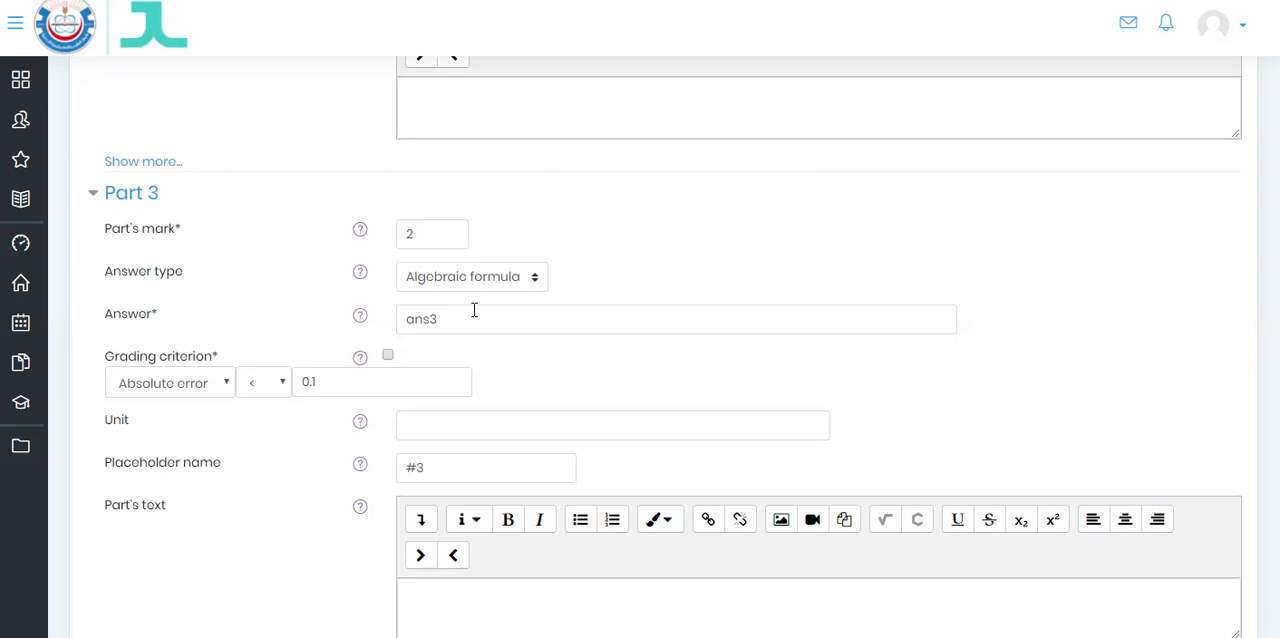
pyautogui.scroll(6, 564, 434)
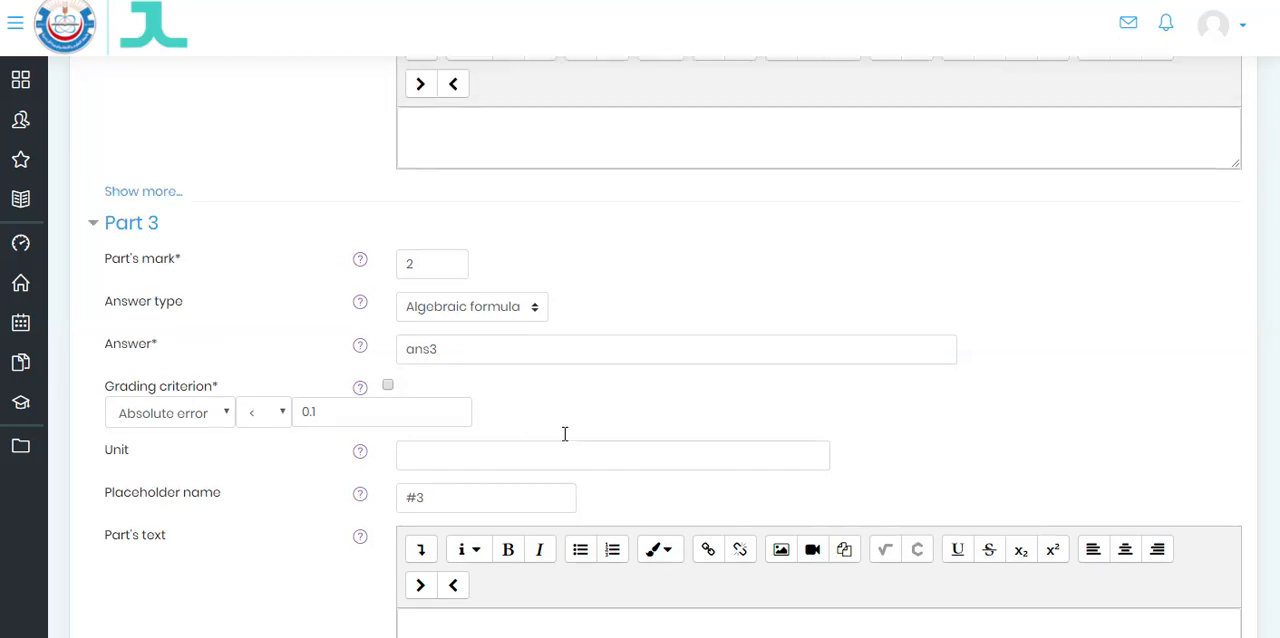
# - Examine the integral expression in the question text, its limits and integrand variables, and the matching ans4 definition in the global variables
pyautogui.scroll(12, 564, 434)
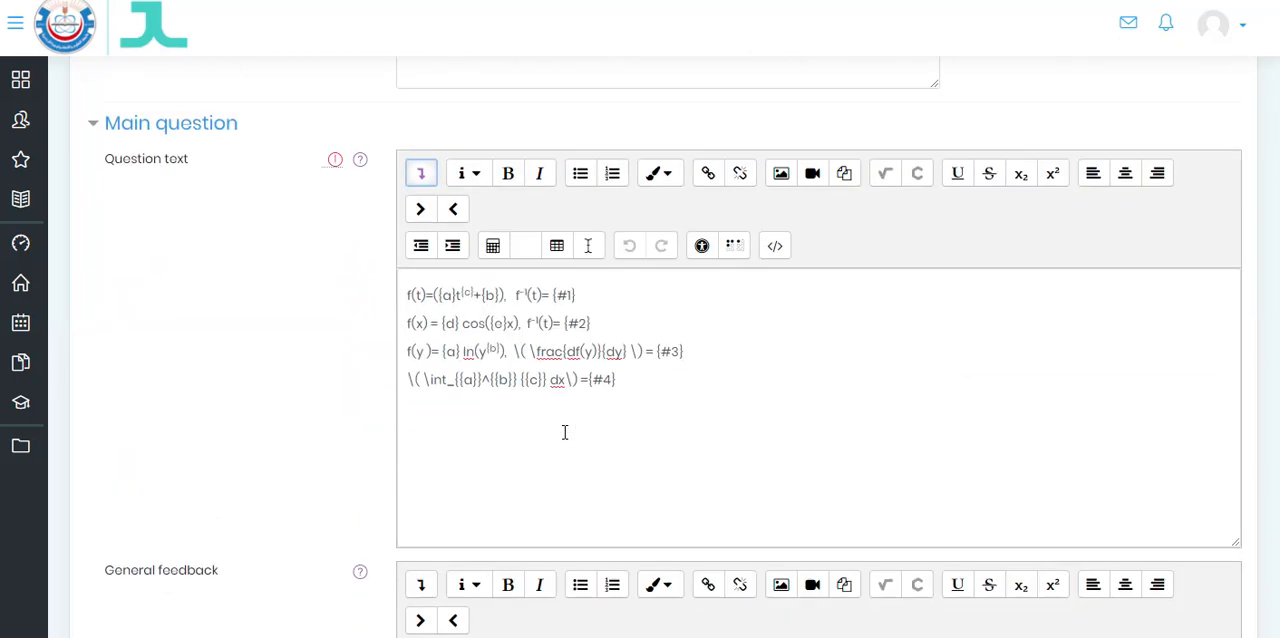
pyautogui.click(617, 385)
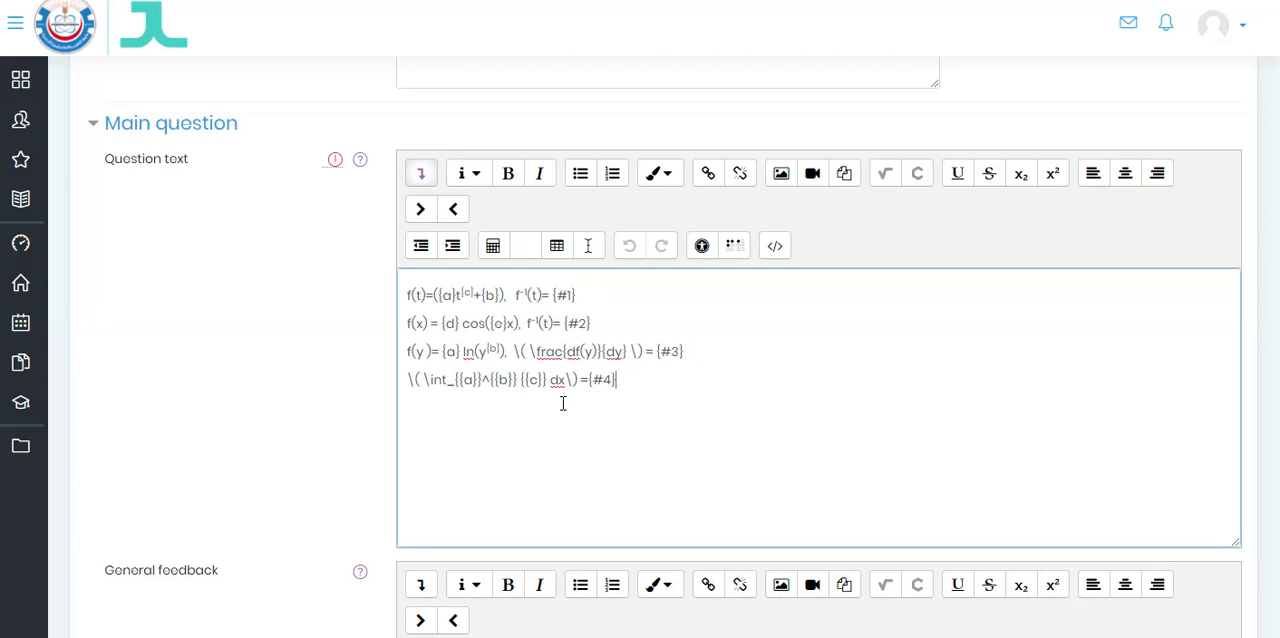
pyautogui.scroll(-1, 531, 409)
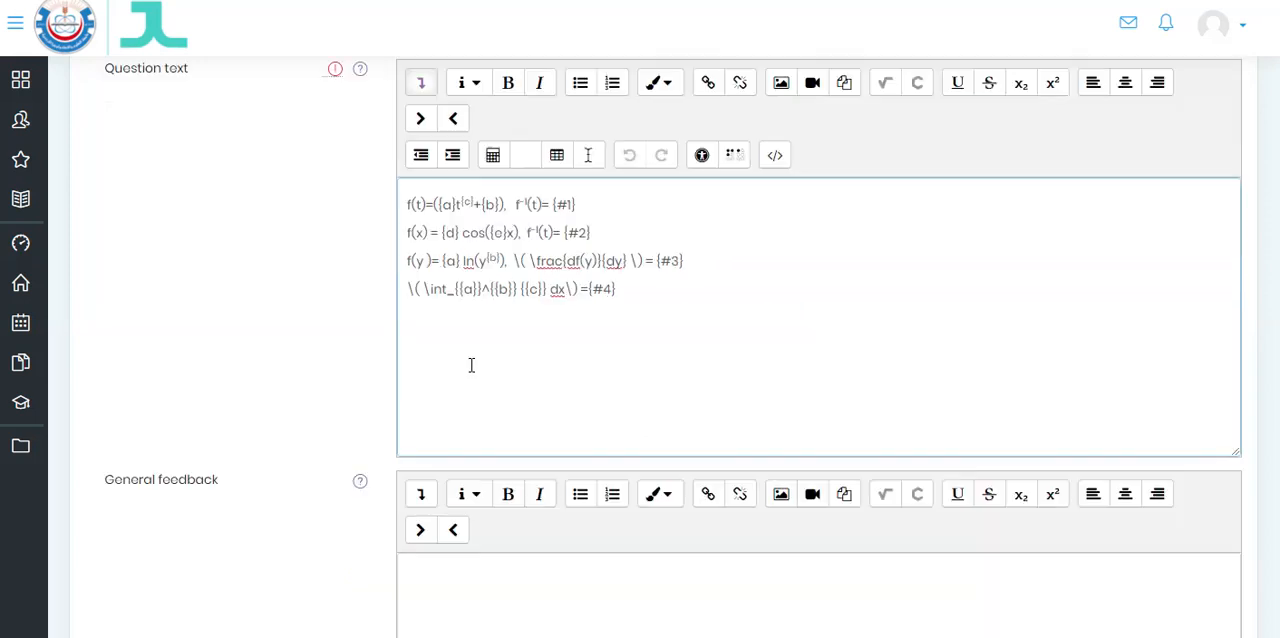
pyautogui.moveTo(460, 290); pyautogui.dragTo(512, 290)
pyautogui.click(475, 290)
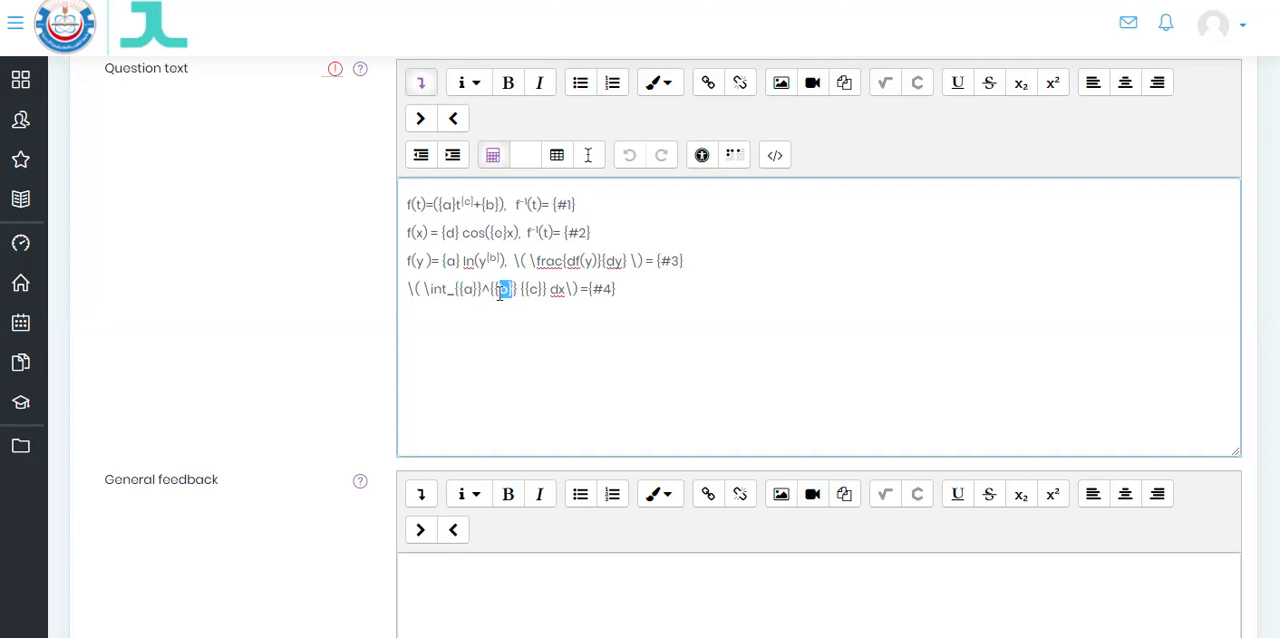
pyautogui.click(519, 291)
pyautogui.moveTo(525, 290); pyautogui.dragTo(543, 290)
pyautogui.click(599, 352)
pyautogui.scroll(1, 619, 319)
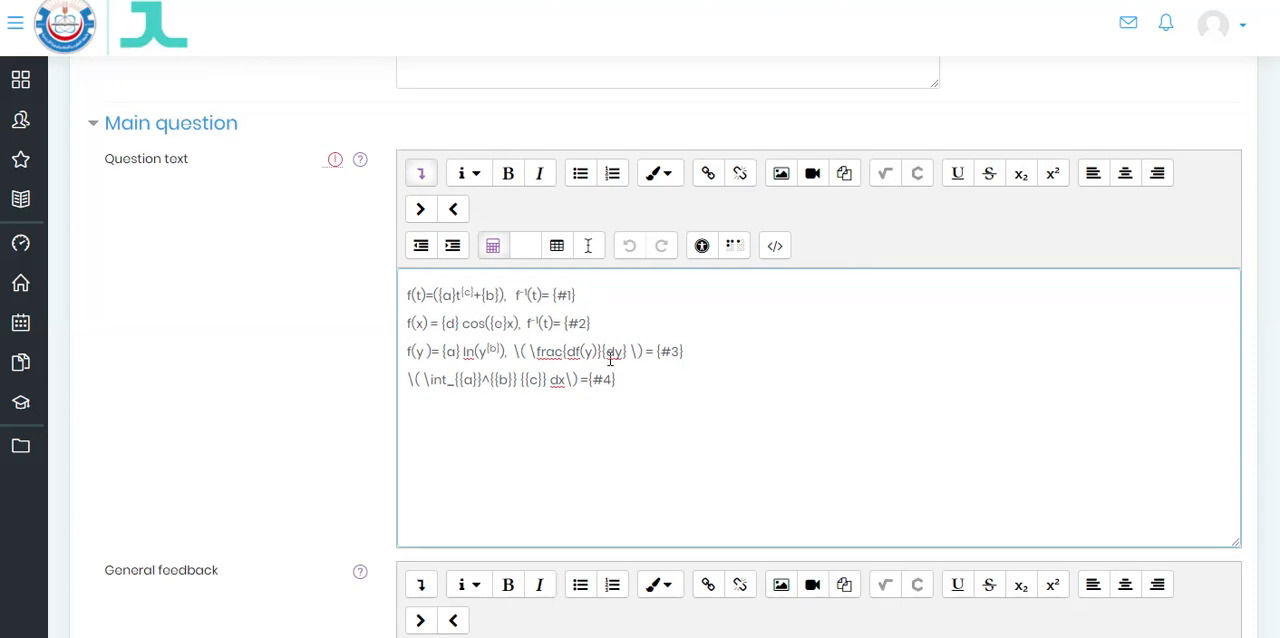
pyautogui.scroll(2, 613, 355)
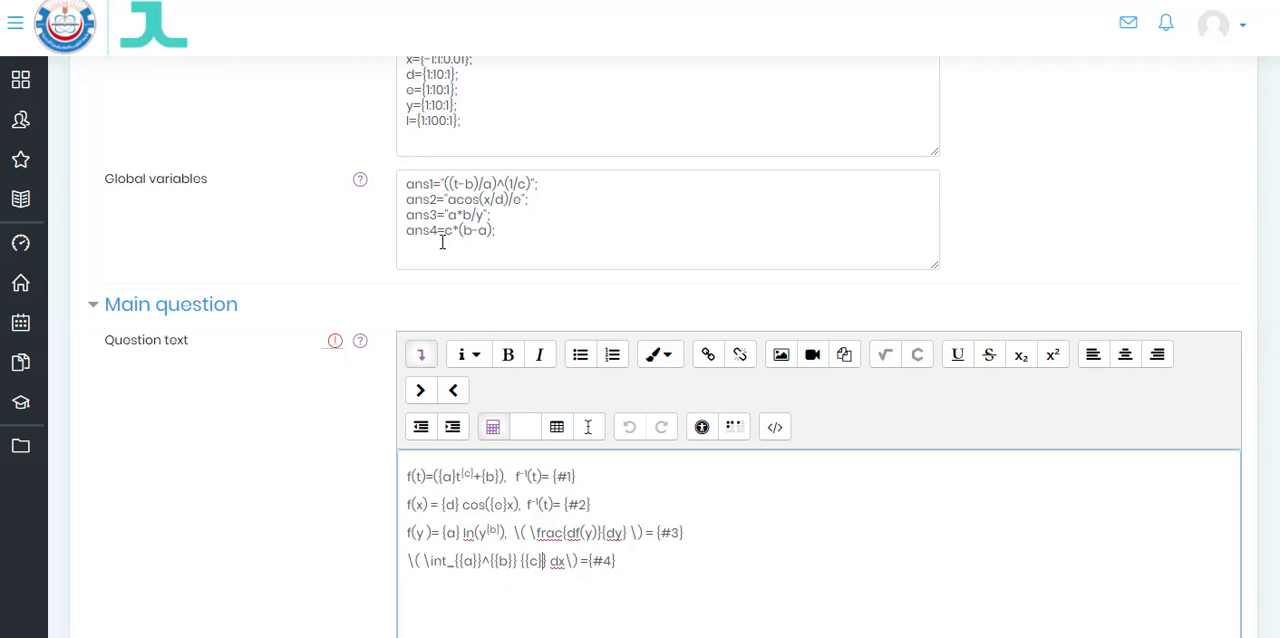
# - Review Part 4's mark, available answer types, answer, grading criterion and placeholder name
pyautogui.scroll(-12, 603, 430)
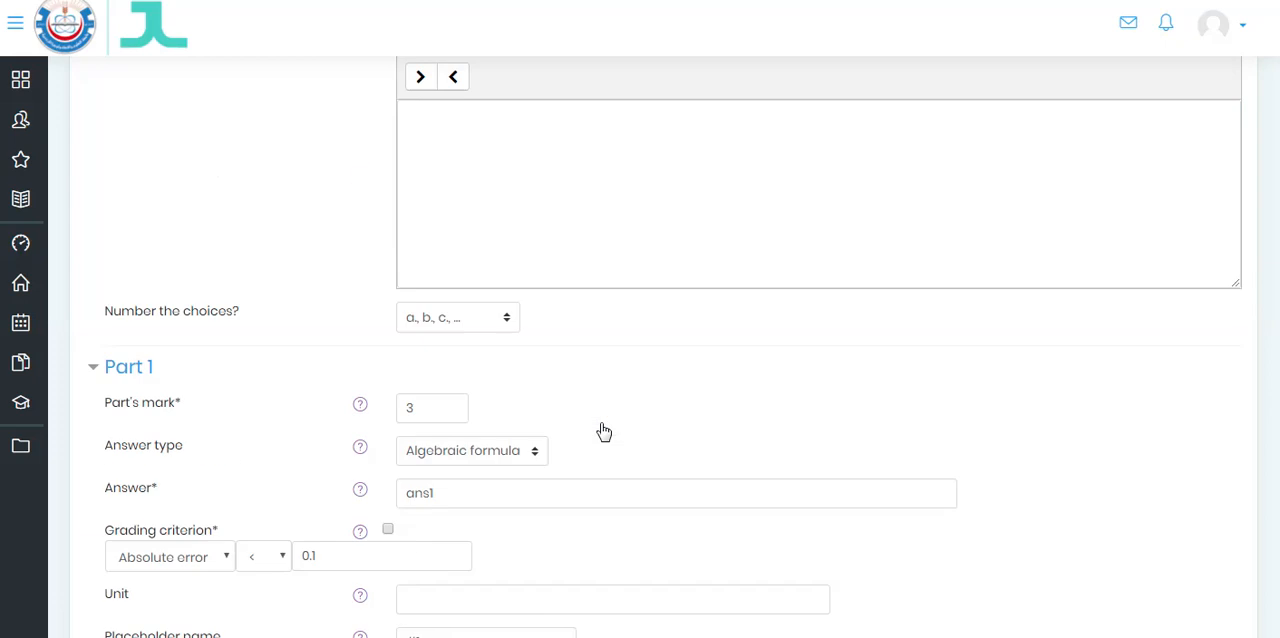
pyautogui.scroll(-9, 603, 430)
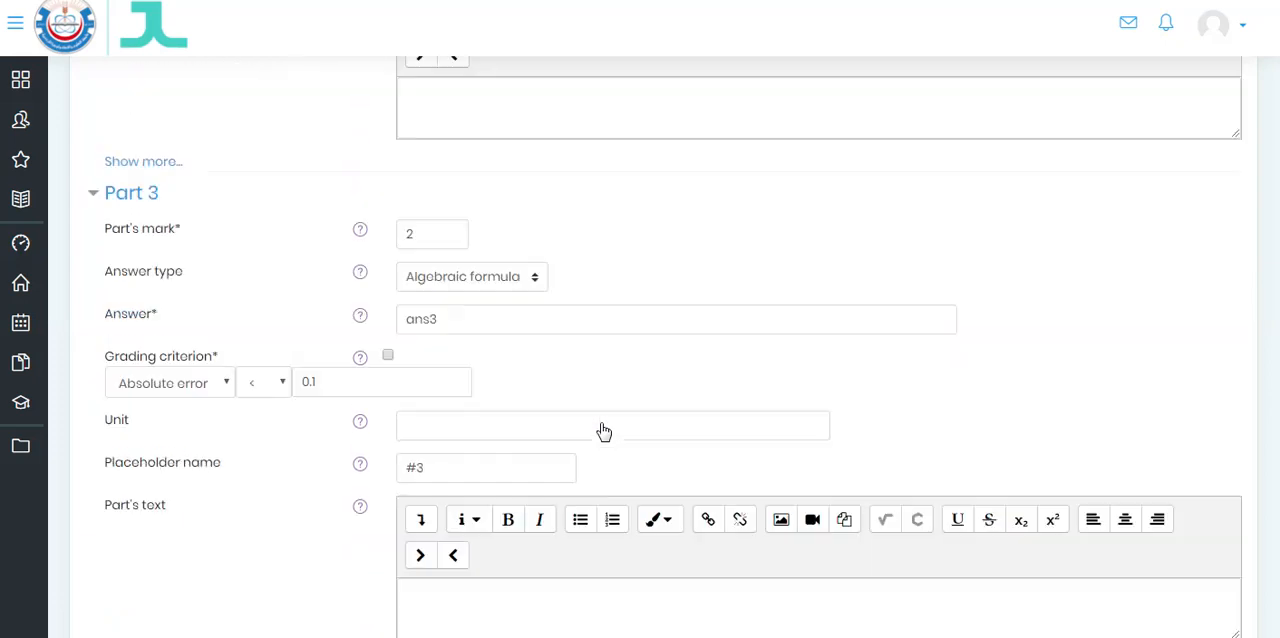
pyautogui.scroll(-6, 603, 430)
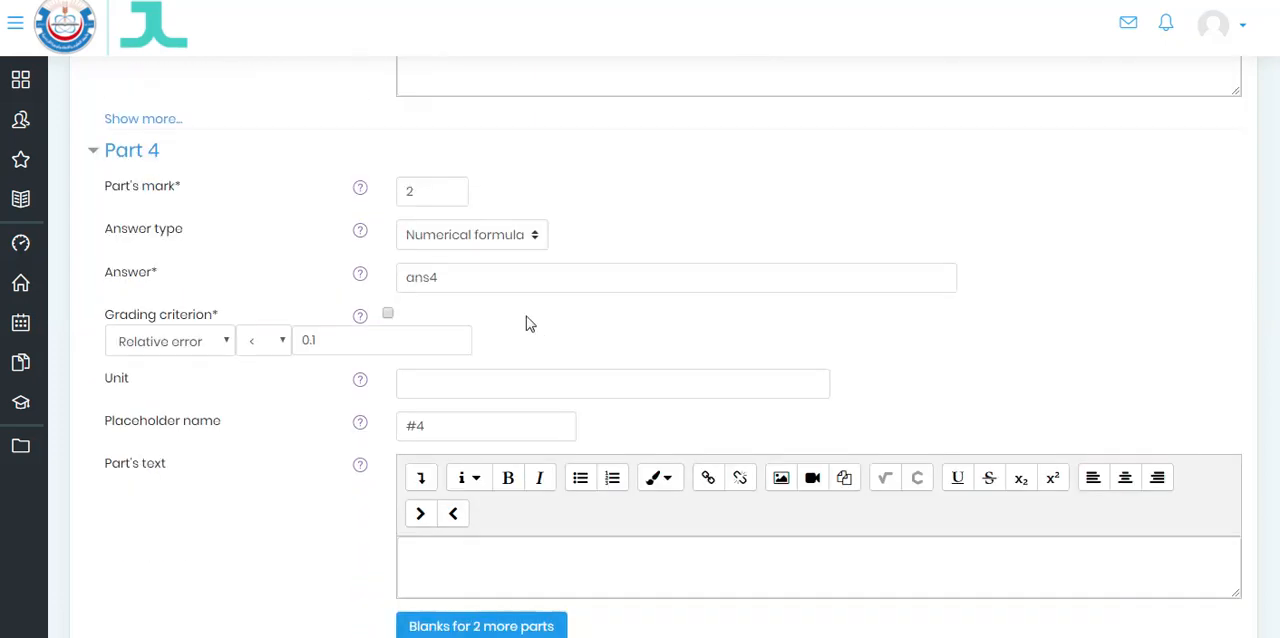
pyautogui.click(532, 241)
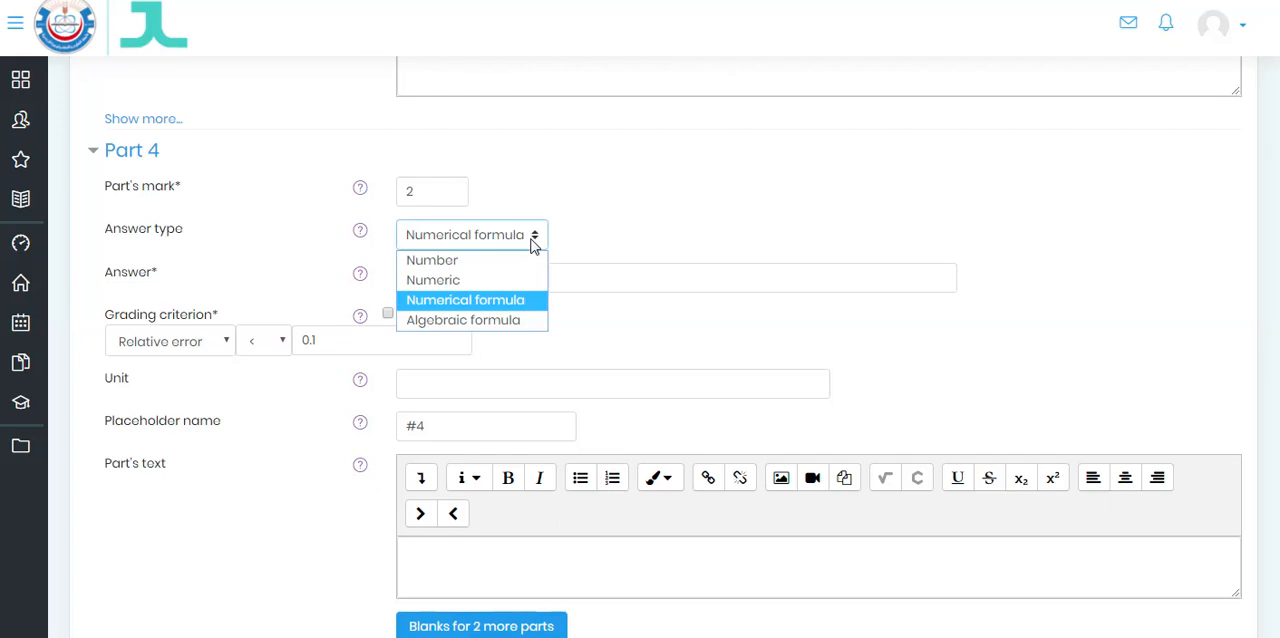
pyautogui.click(632, 228)
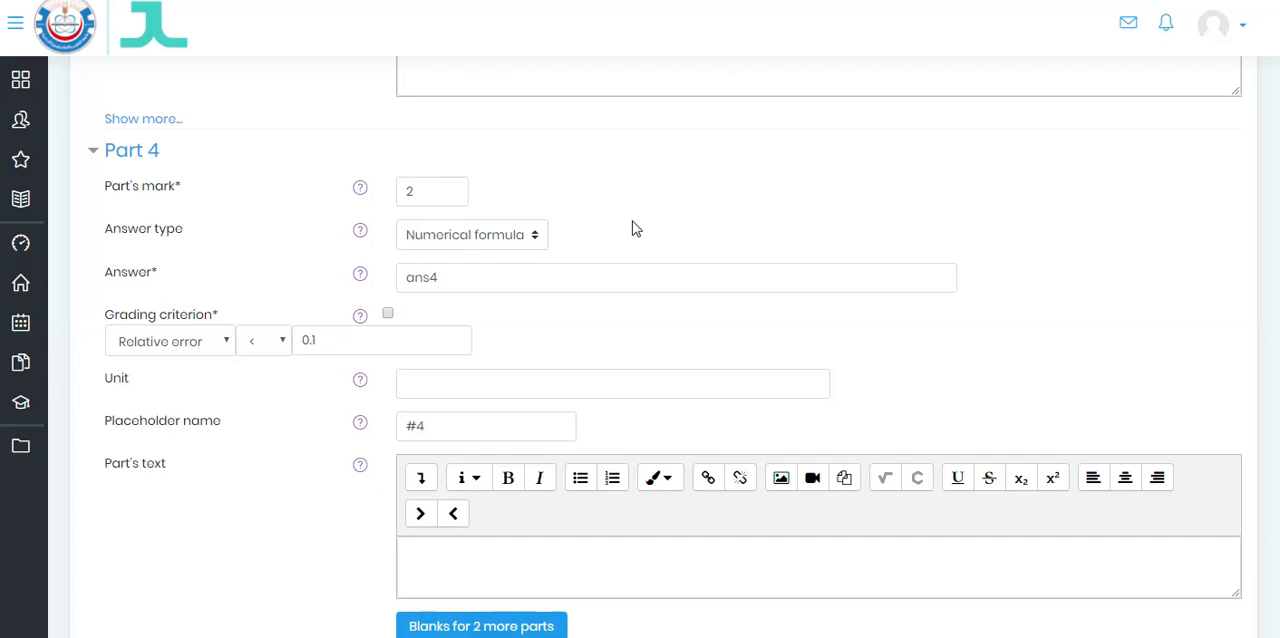
pyautogui.click(459, 277)
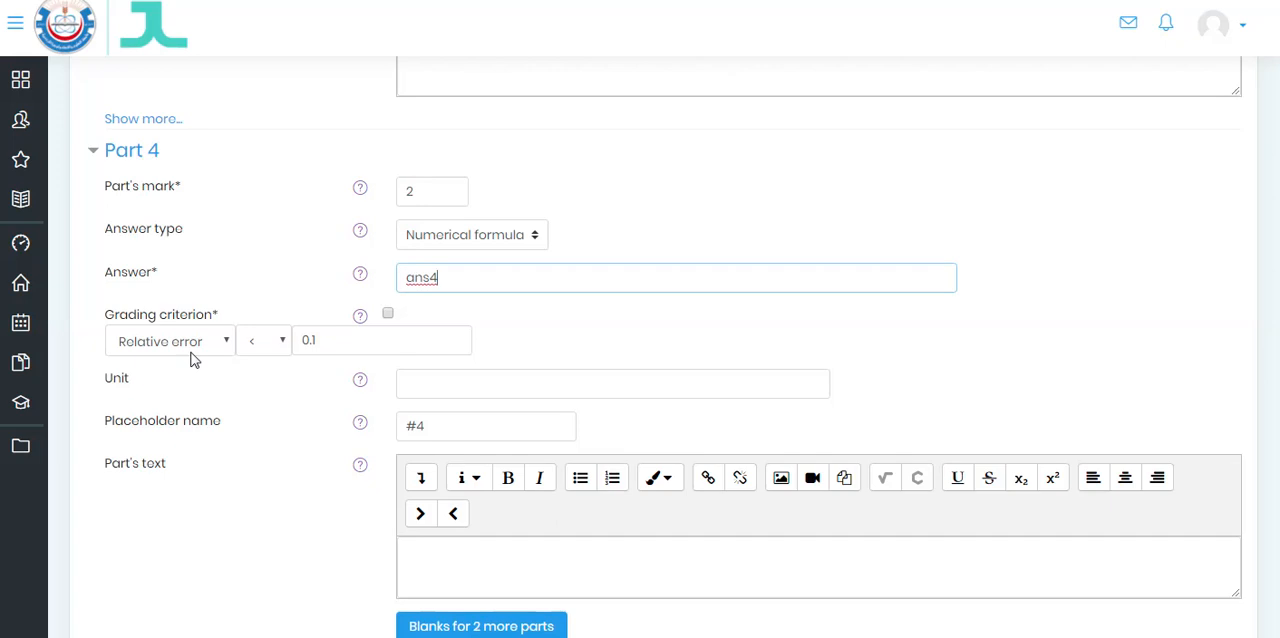
pyautogui.click(321, 340)
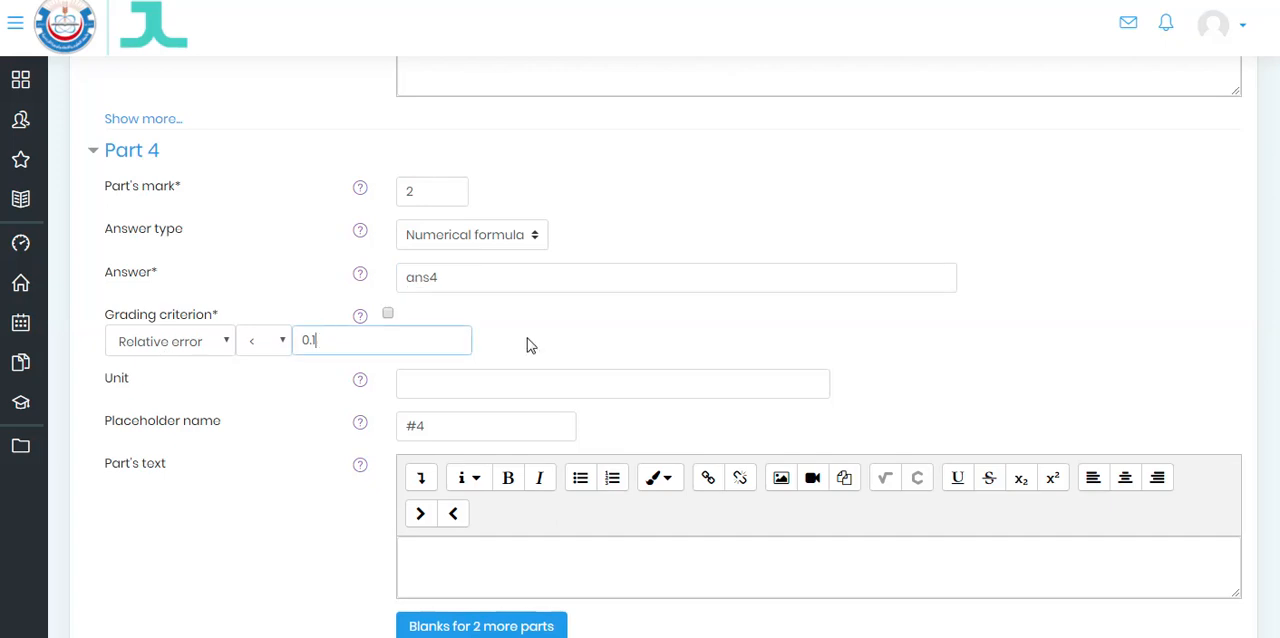
pyautogui.scroll(-2, 622, 320)
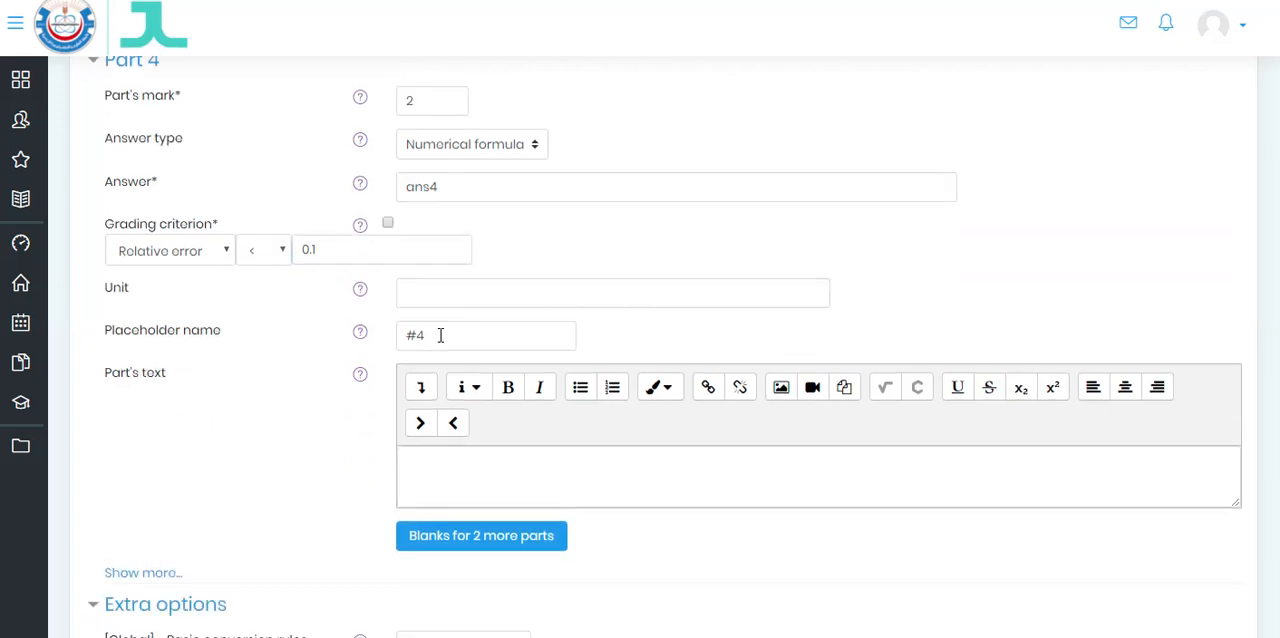
pyautogui.click(440, 335)
# - Save the question while keeping it open for editing, and open its preview in a maximized window
pyautogui.scroll(-15, 440, 335)
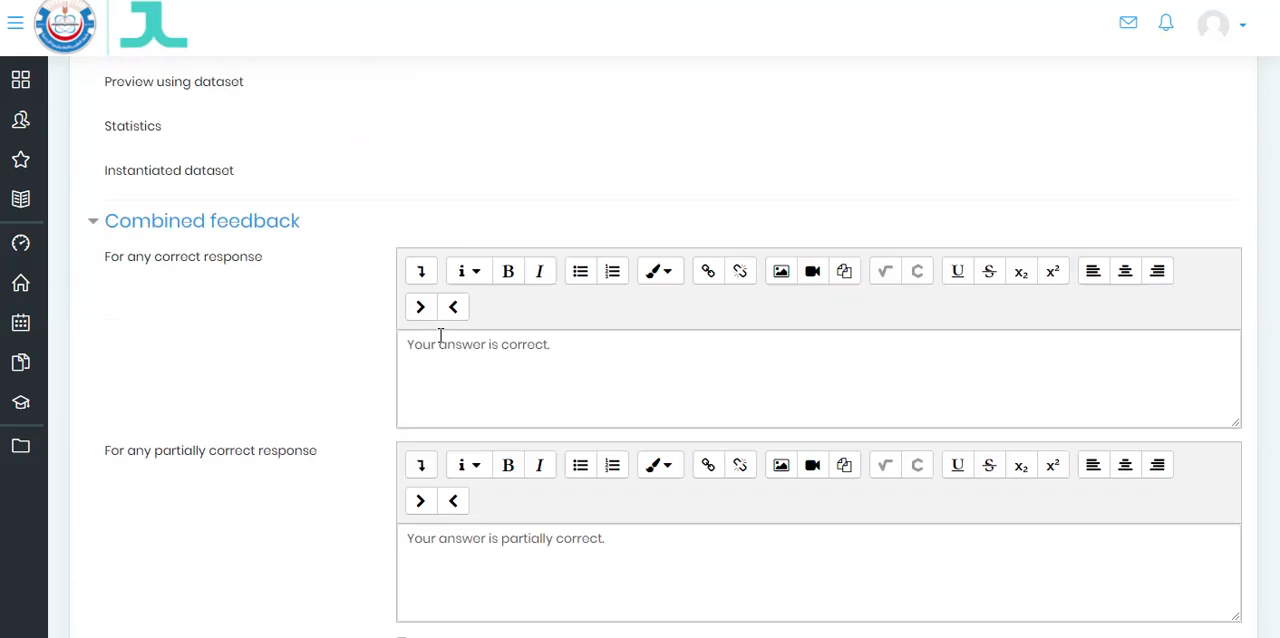
pyautogui.scroll(-7, 440, 335)
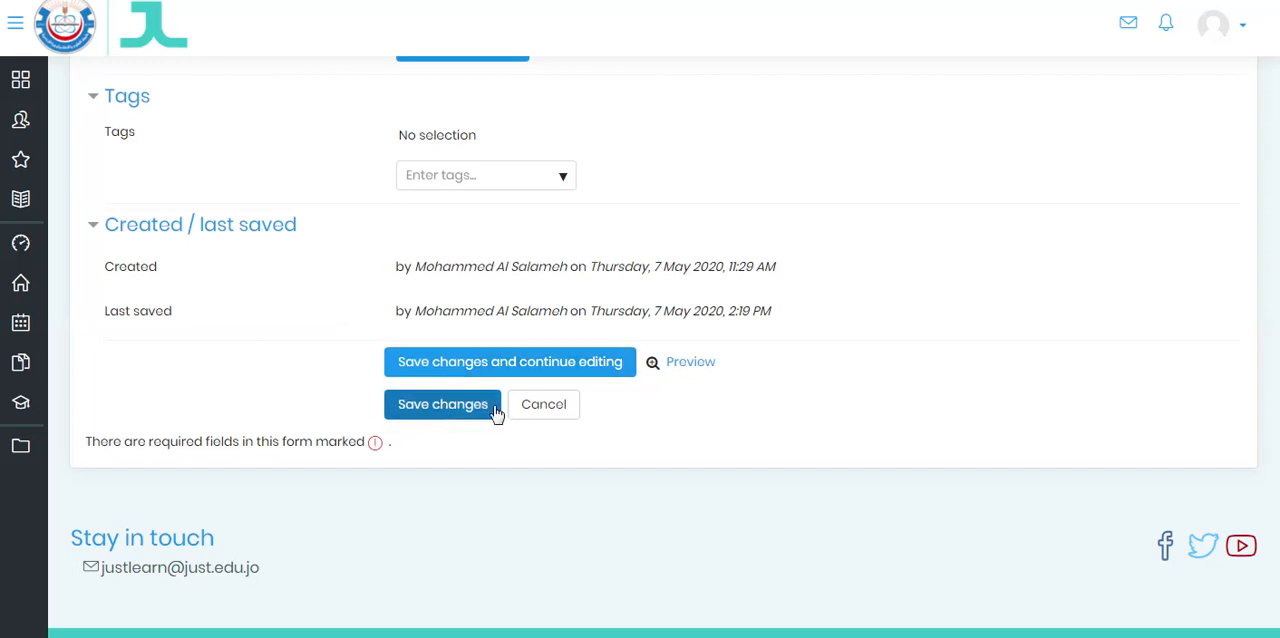
pyautogui.click(545, 366)
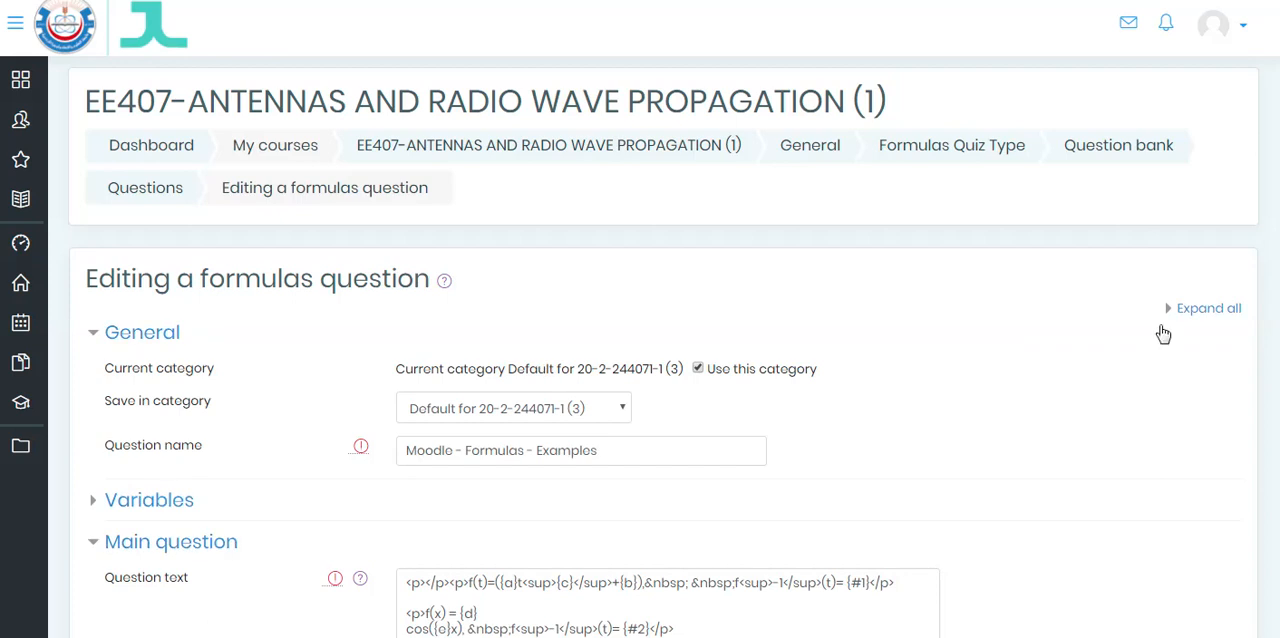
pyautogui.scroll(-15, 650, 400)
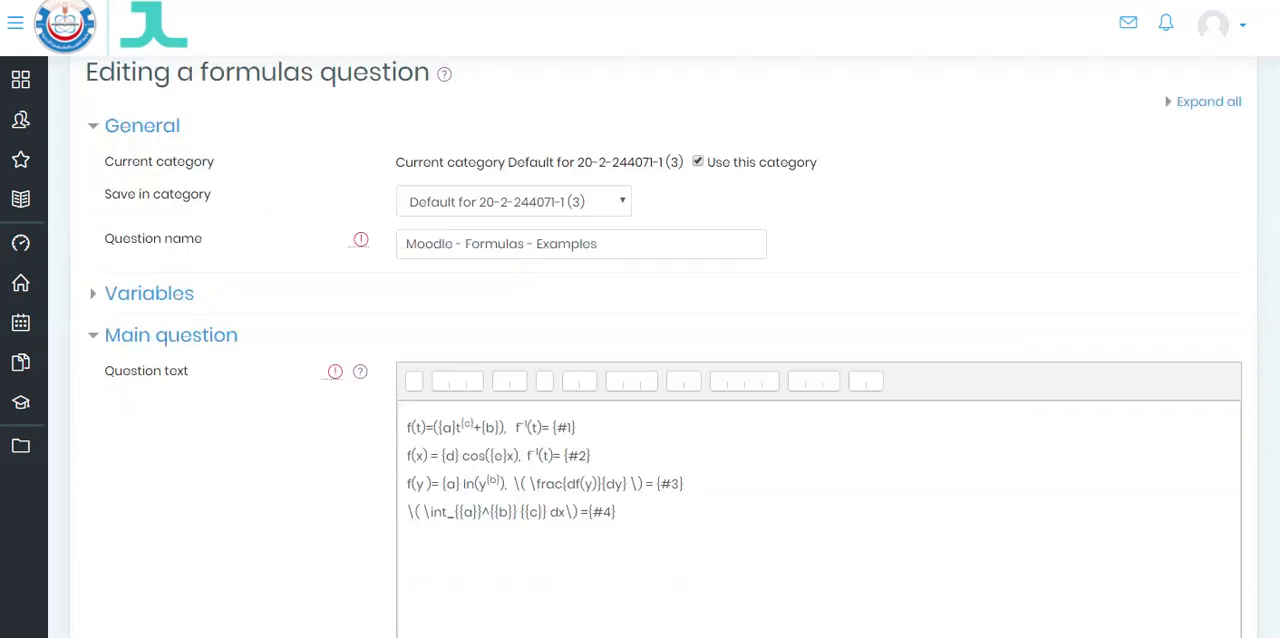
pyautogui.scroll(-1, 650, 400)
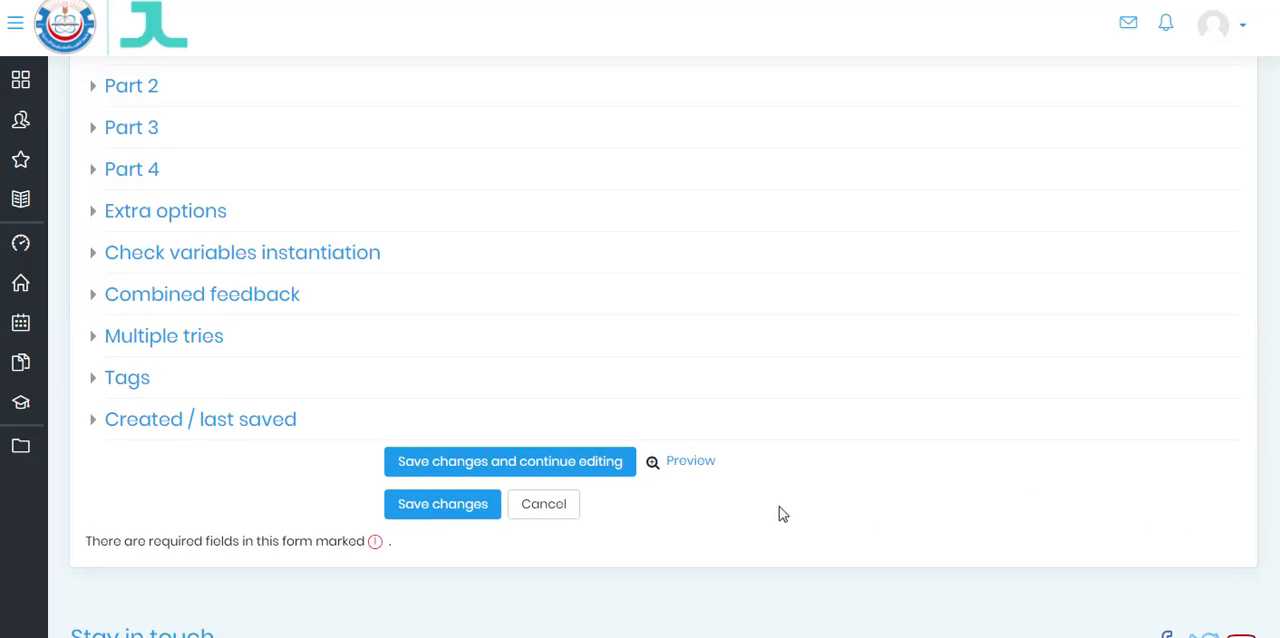
pyautogui.click(690, 462)
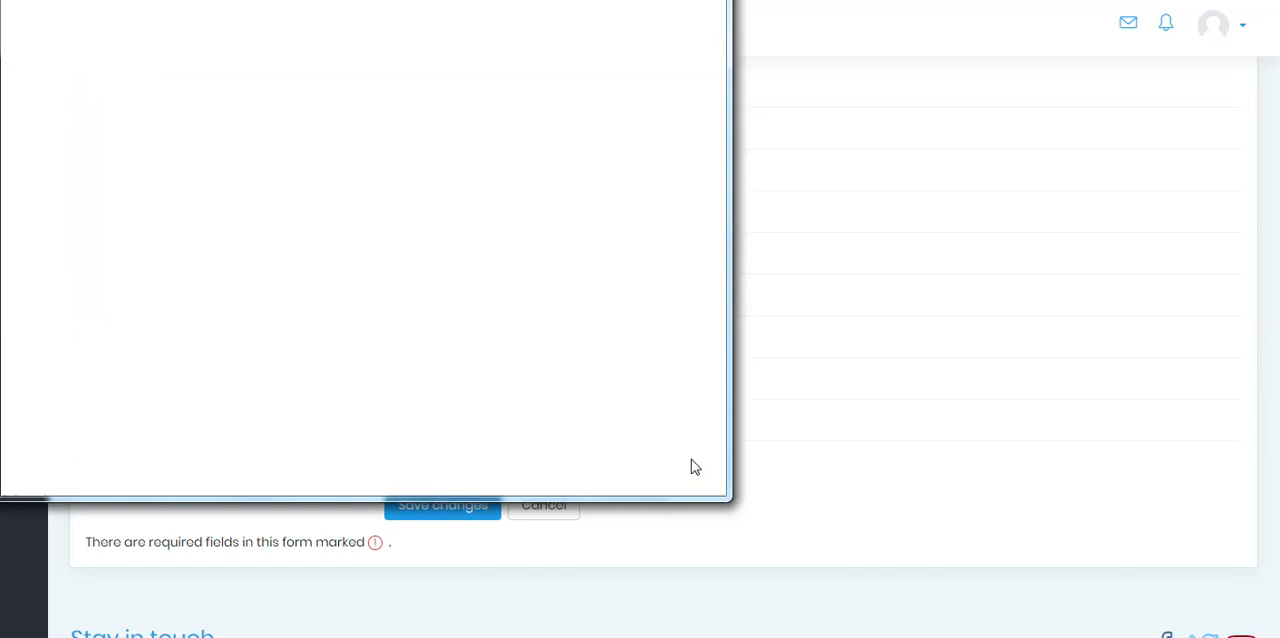
pyautogui.click(668, 0)
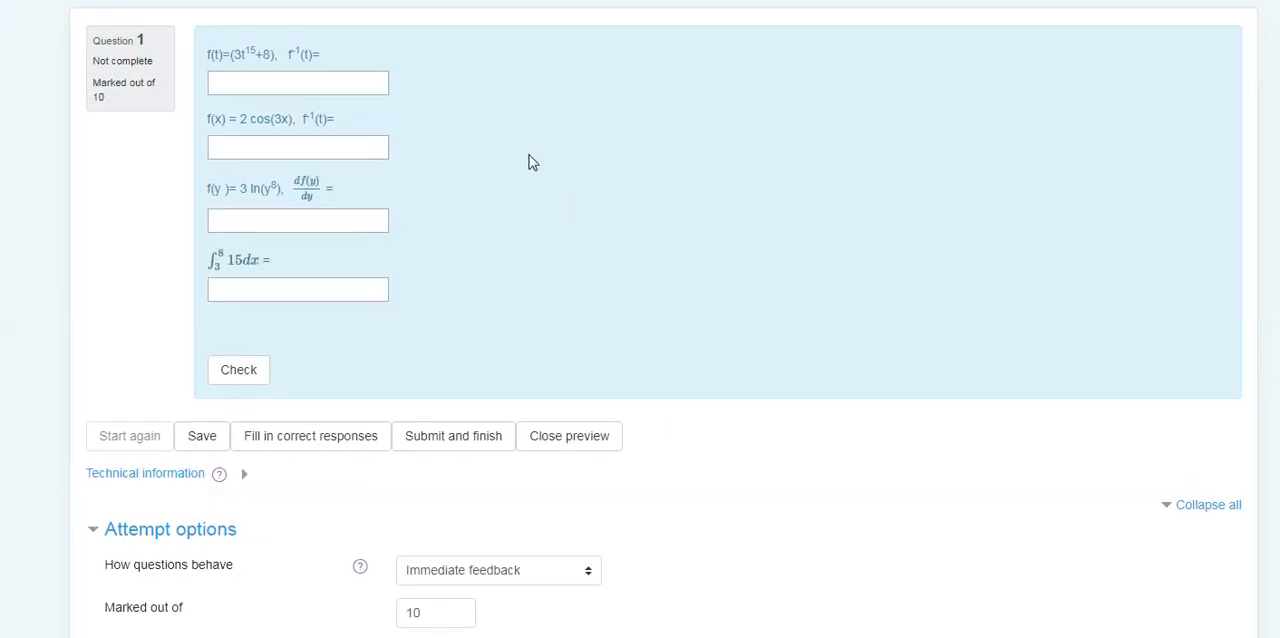
# - Answer the inverse of the power function f(t) with ((t-8)/3)^(1/15)
pyautogui.click(270, 84)
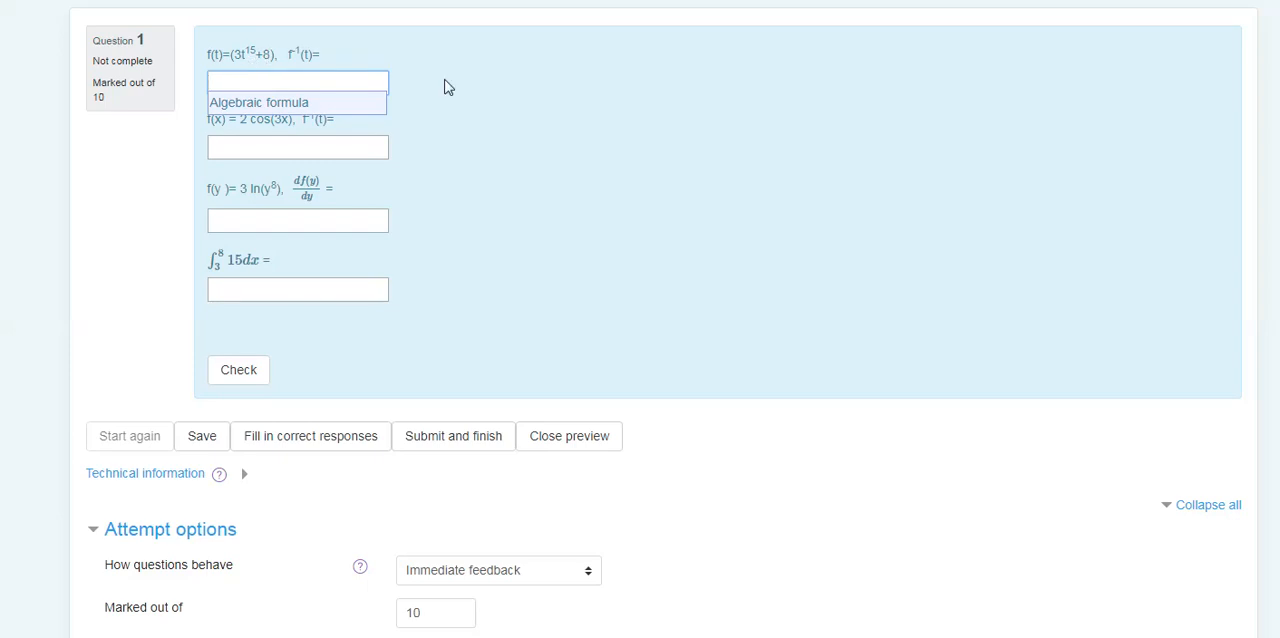
pyautogui.write('(t-8)')
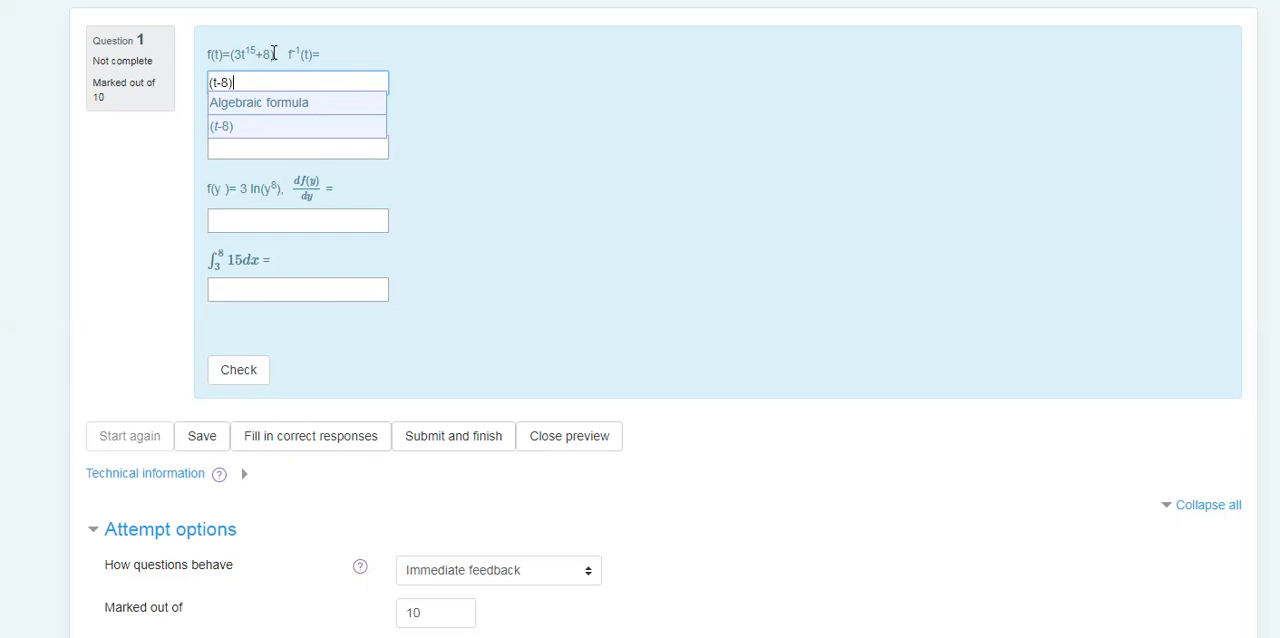
pyautogui.click(210, 82)
pyautogui.write('(t-8)/3)')
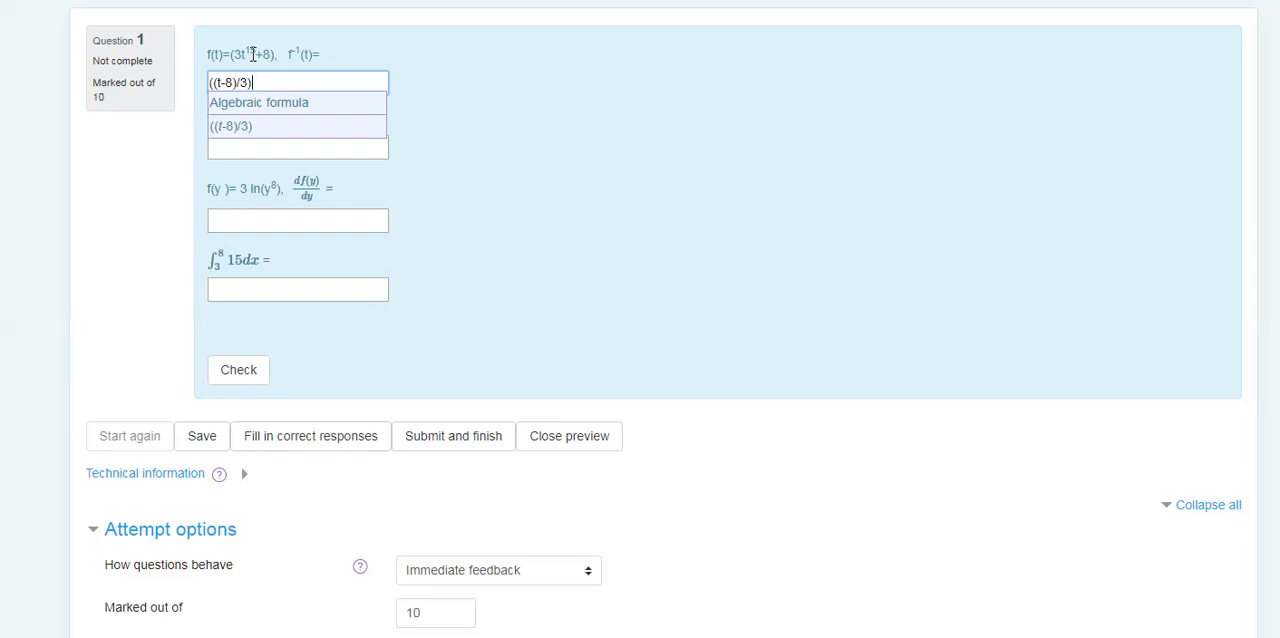
pyautogui.write('^(1/15)')
pyautogui.click(494, 134)
# - Answer the inverse of the cosine function f(x) with acos(x/2)/3
pyautogui.click(289, 144)
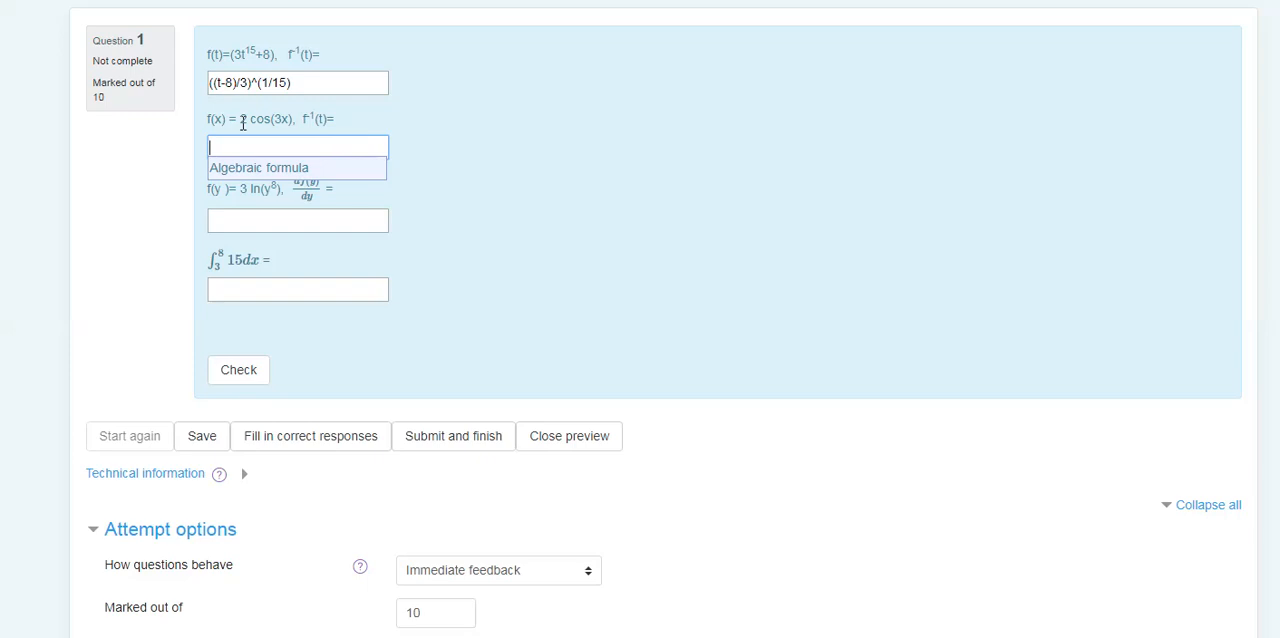
pyautogui.write('acos')
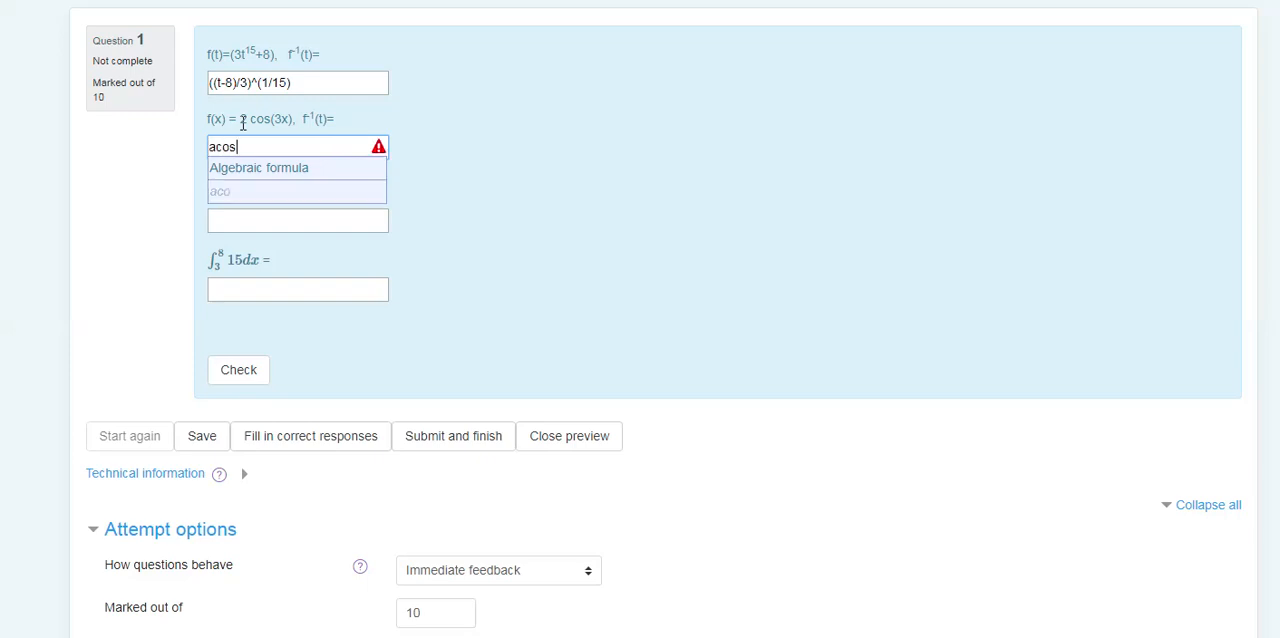
pyautogui.write('(x/2)/')
pyautogui.write('3')
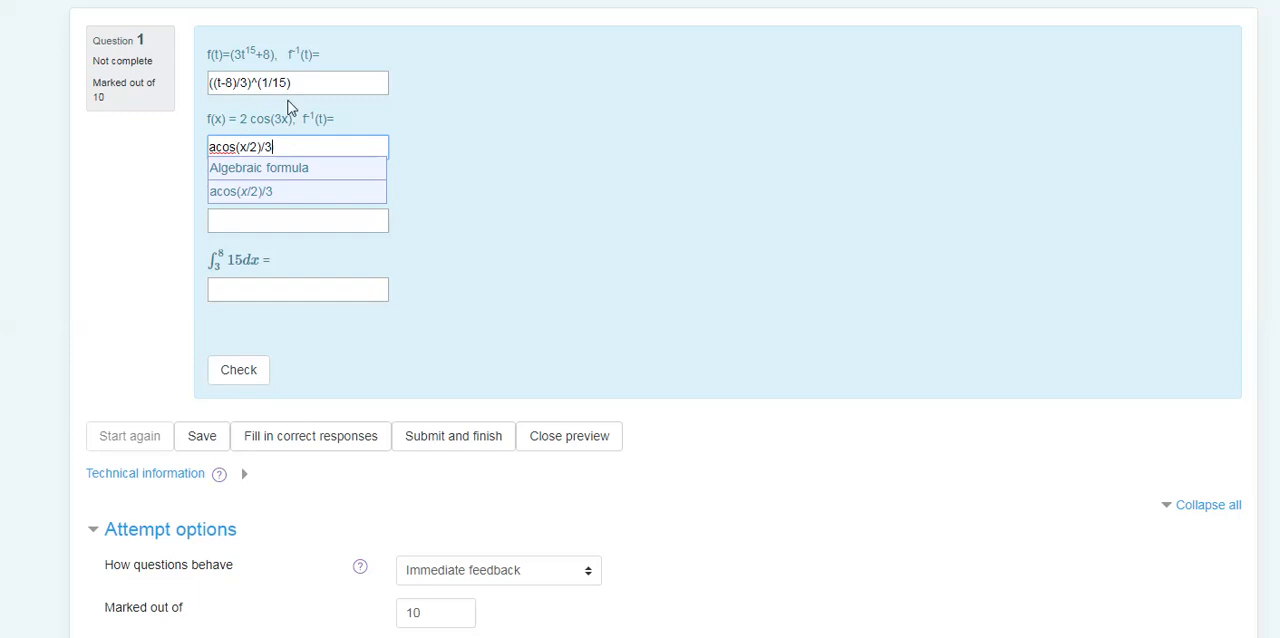
pyautogui.click(486, 156)
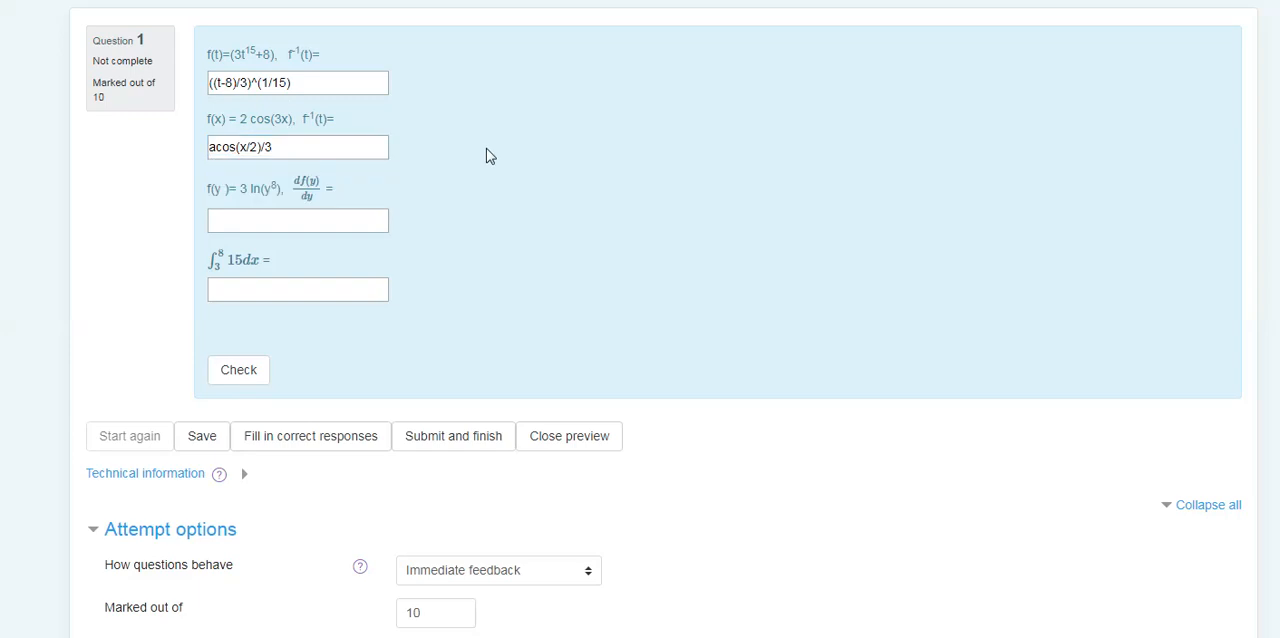
# - Answer the derivative of the logarithm function f(y) with 3*8/y
pyautogui.click(297, 220)
pyautogui.scroll(-2, 456, 186)
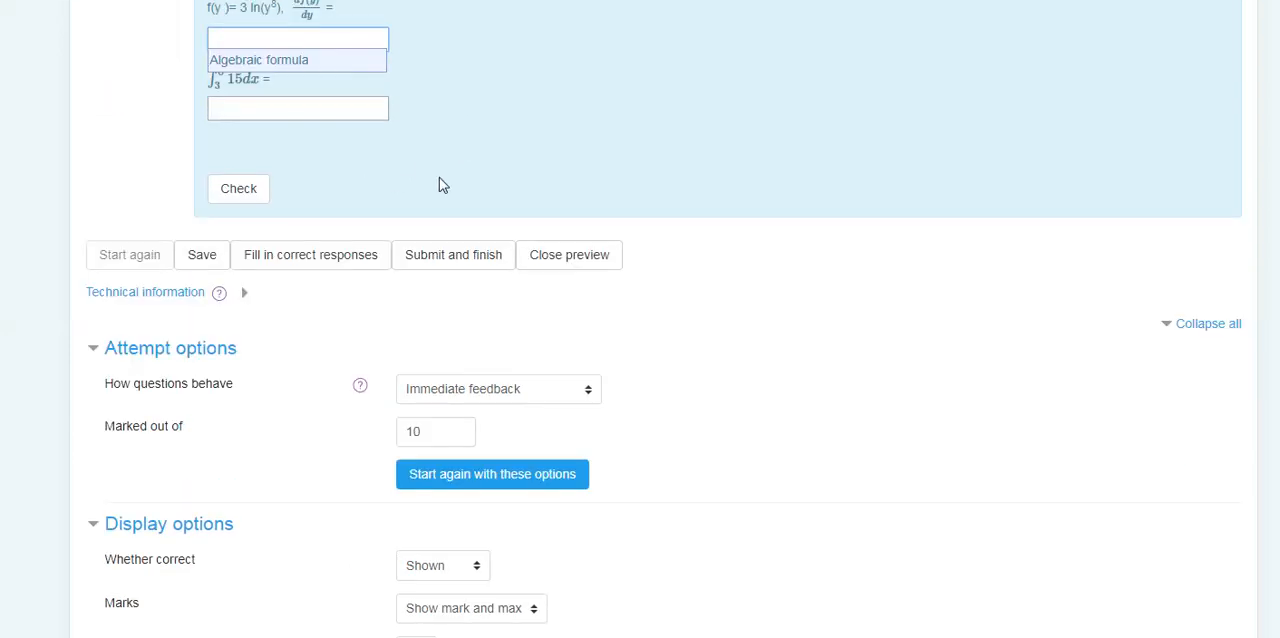
pyautogui.scroll(1, 437, 183)
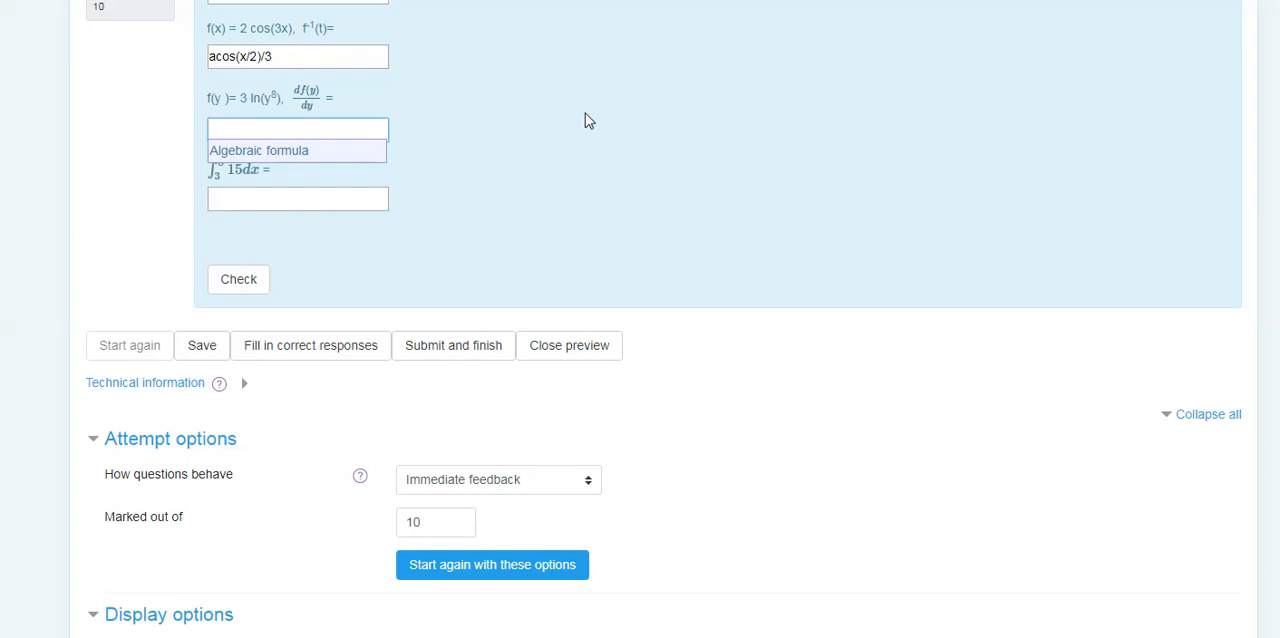
pyautogui.write('3*8')
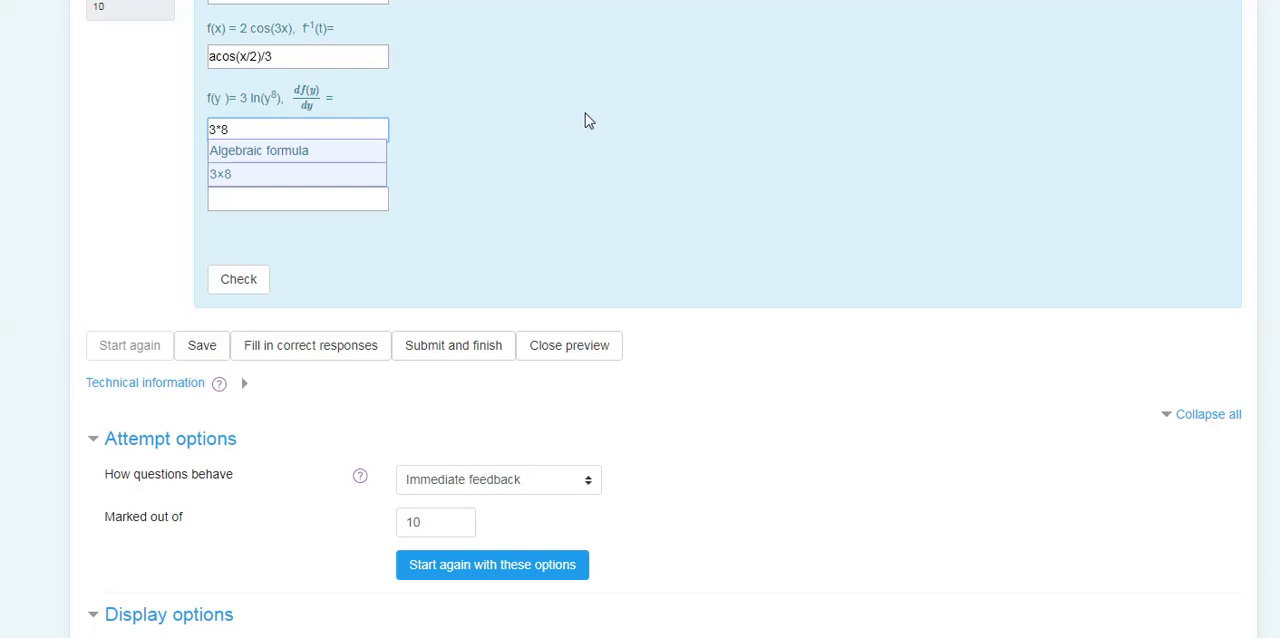
pyautogui.write('/y')
pyautogui.click(588, 127)
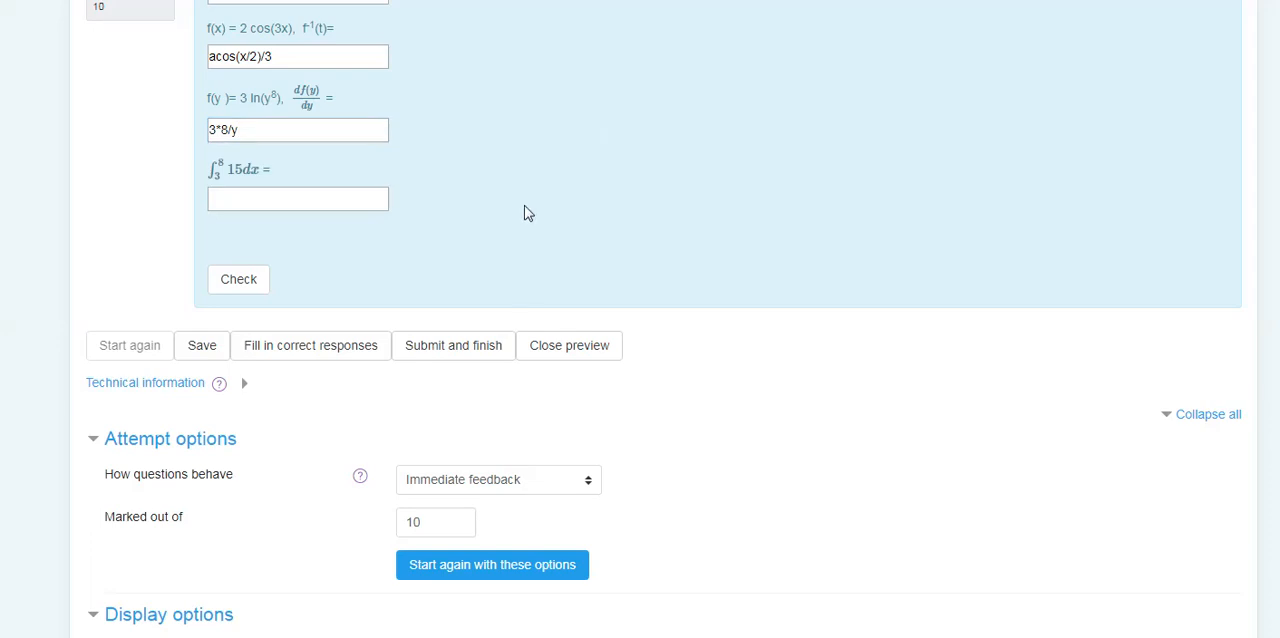
# - Answer the definite integral with the numerical formula 15*(8-3)
pyautogui.click(272, 193)
pyautogui.click(579, 153)
pyautogui.click(252, 199)
pyautogui.write('15')
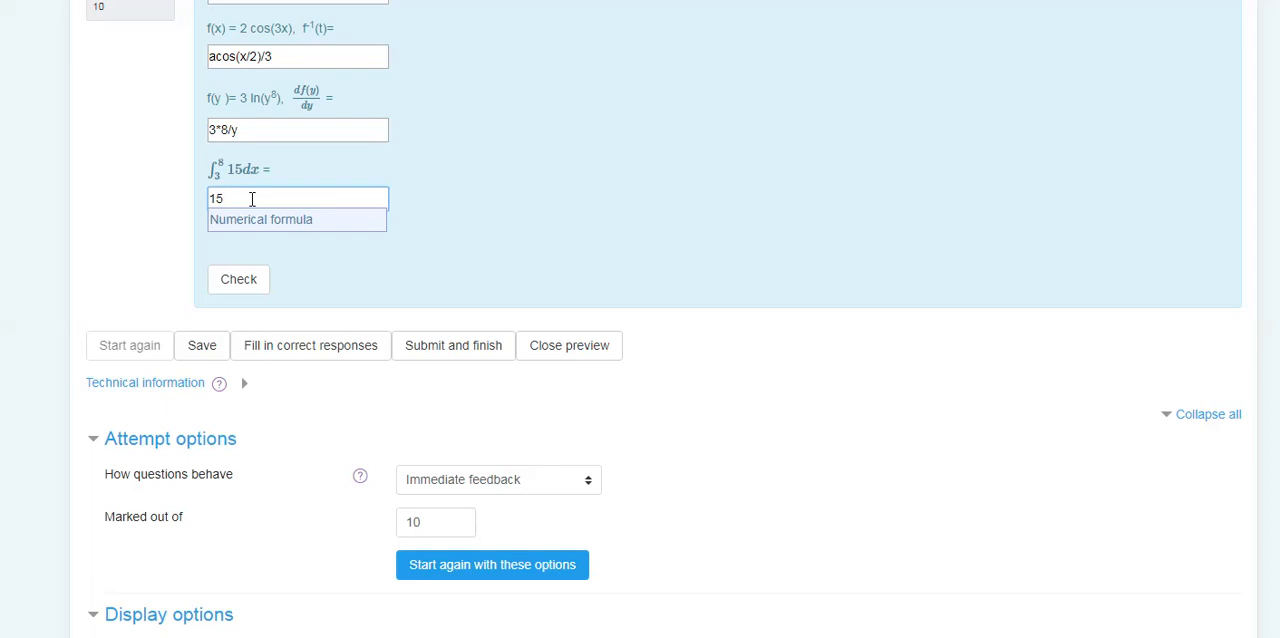
pyautogui.write('*(8-3)')
pyautogui.click(573, 197)
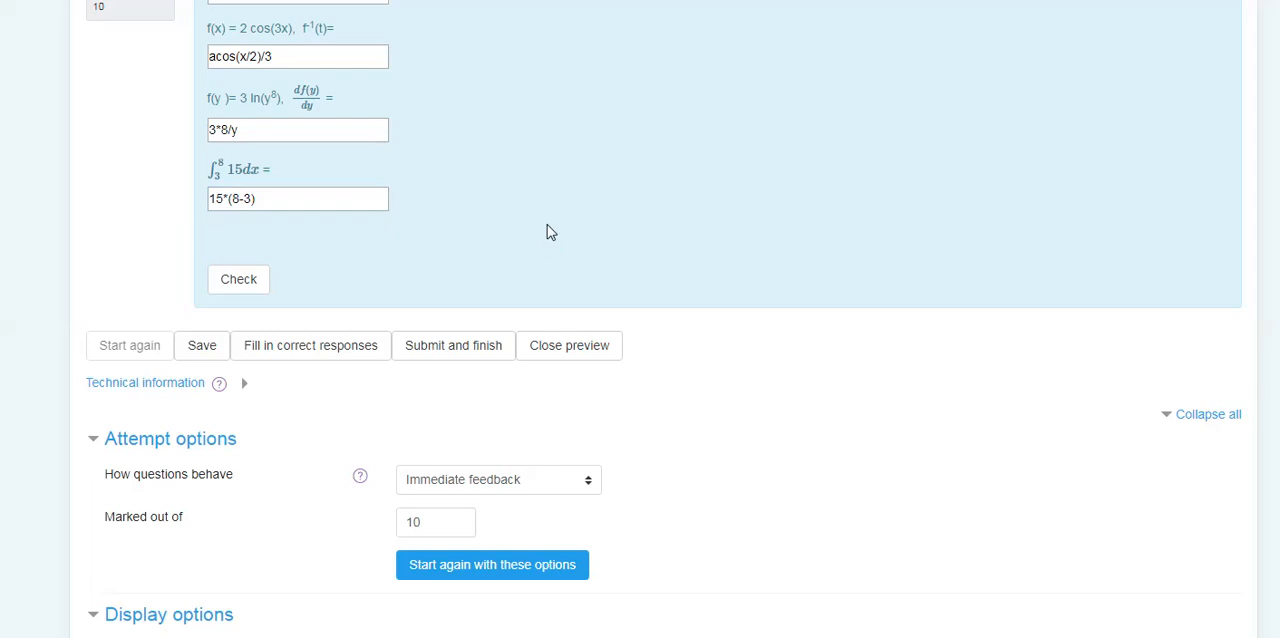
# - Check the four entered answers, and restart the question preview with a fresh set of random values
pyautogui.scroll(1, 540, 295)
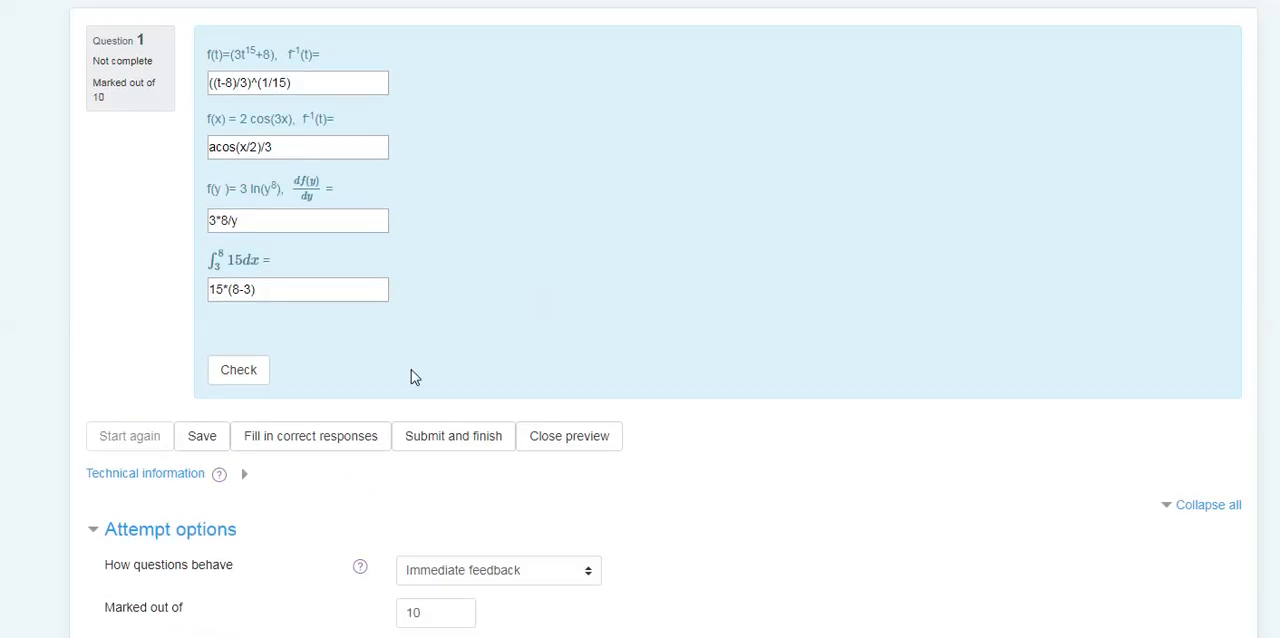
pyautogui.click(240, 370)
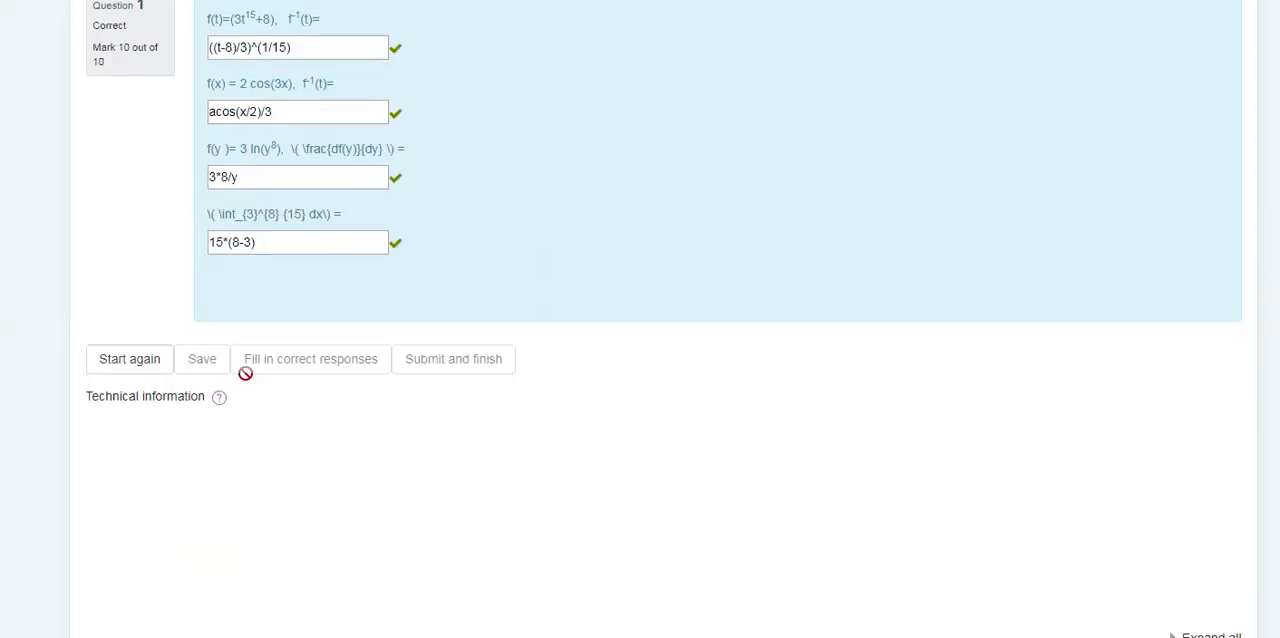
pyautogui.scroll(1, 528, 303)
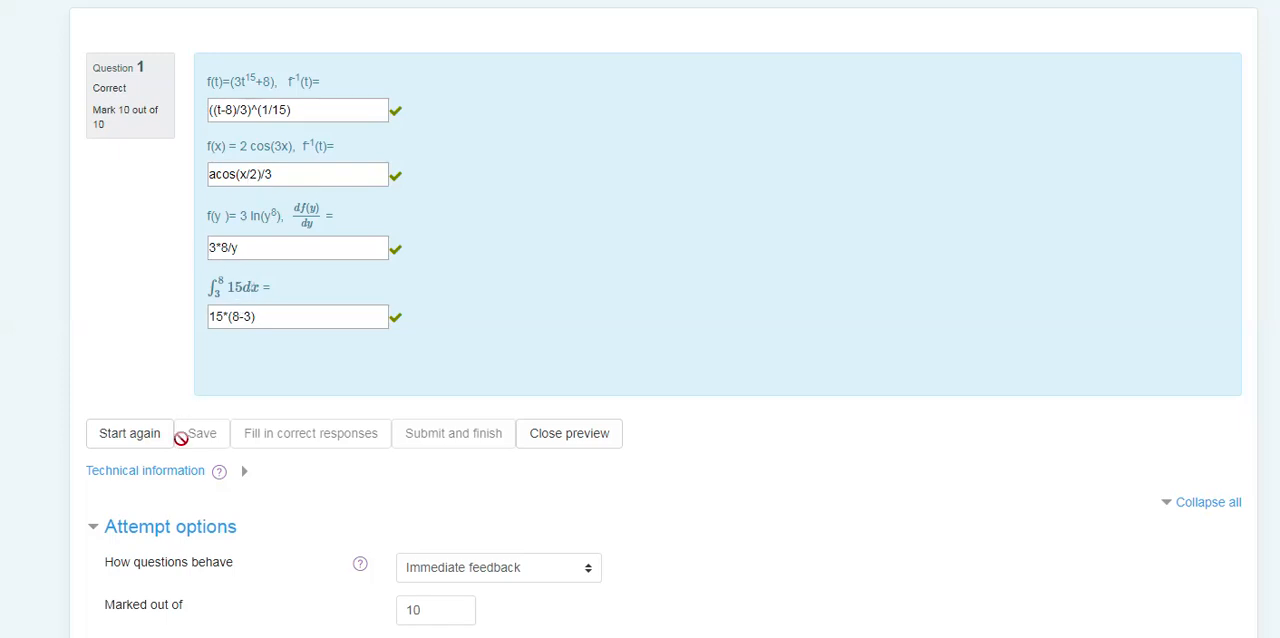
pyautogui.click(140, 434)
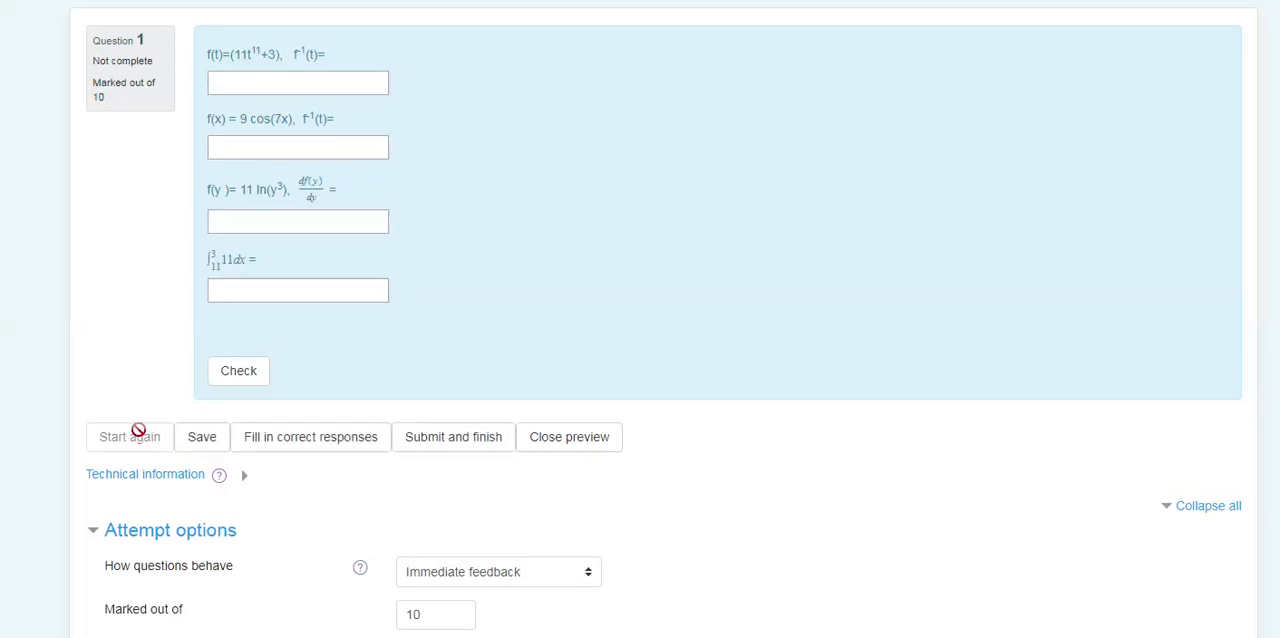